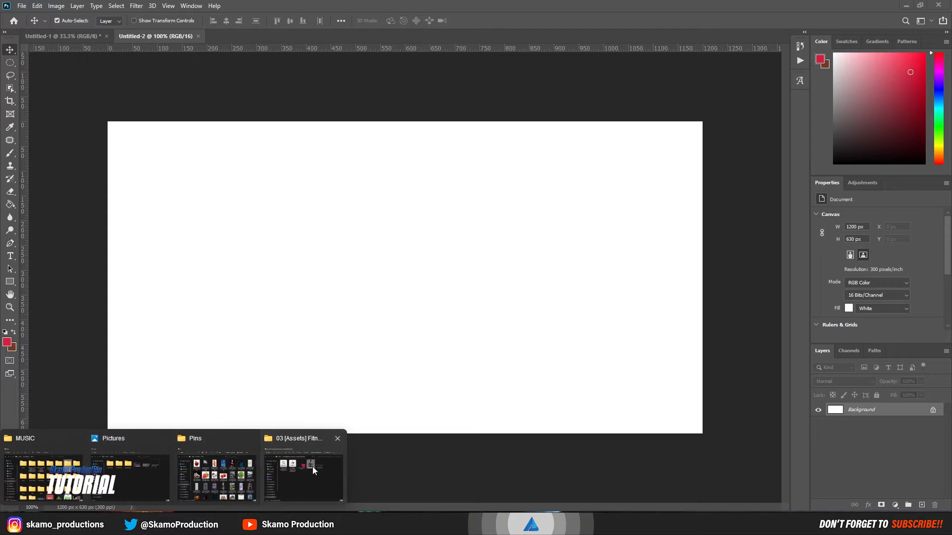
Step: Place PaperTexture into the cover and scale it to 1697 × 646 px to fill the canvas
{"action": "left_click", "coordinate": [312, 466]}
{"action": "left_click_drag", "start_coordinate": [245, 110], "coordinate": [326, 187]}
{"action": "left_click_drag", "start_coordinate": [346, 115], "coordinate": [627, 291]}
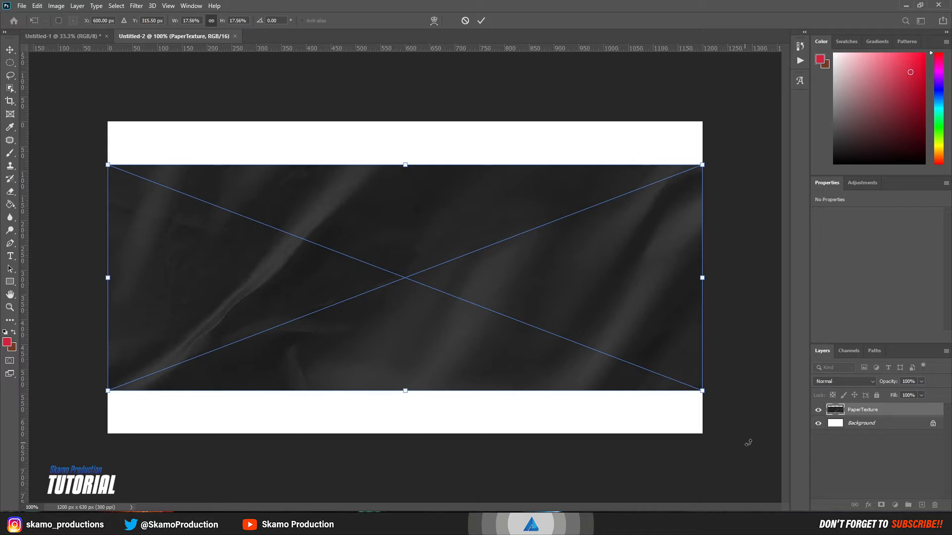
{"action": "left_click_drag", "start_coordinate": [701, 391], "coordinate": [890, 493]}
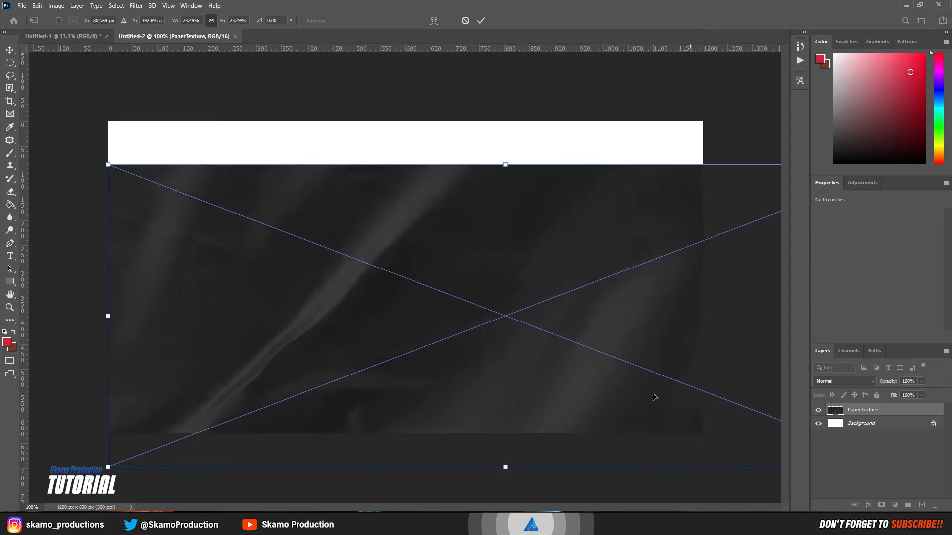
{"action": "left_click_drag", "start_coordinate": [612, 381], "coordinate": [574, 337]}
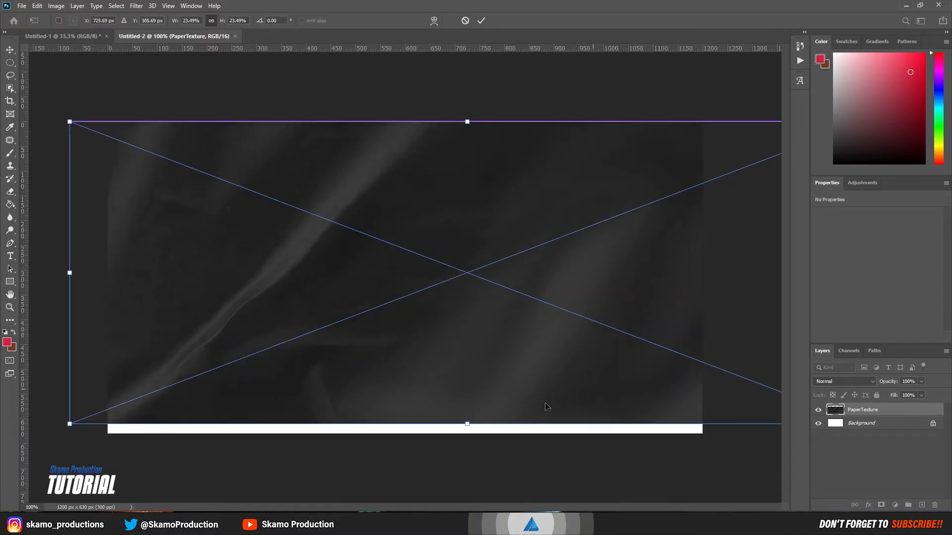
{"action": "left_click_drag", "start_coordinate": [469, 425], "coordinate": [468, 441]}
{"action": "mouse_move", "coordinate": [455, 386]}
{"action": "left_mouse_down"}
{"action": "mouse_move", "coordinate": [485, 387]}
{"action": "mouse_move", "coordinate": [473, 386]}
{"action": "left_mouse_up"}
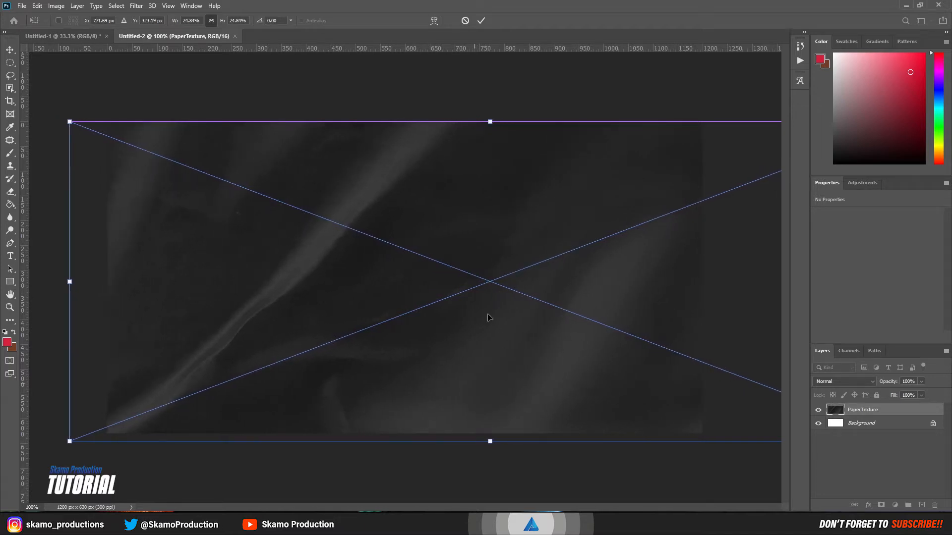
{"action": "left_click", "coordinate": [480, 22]}
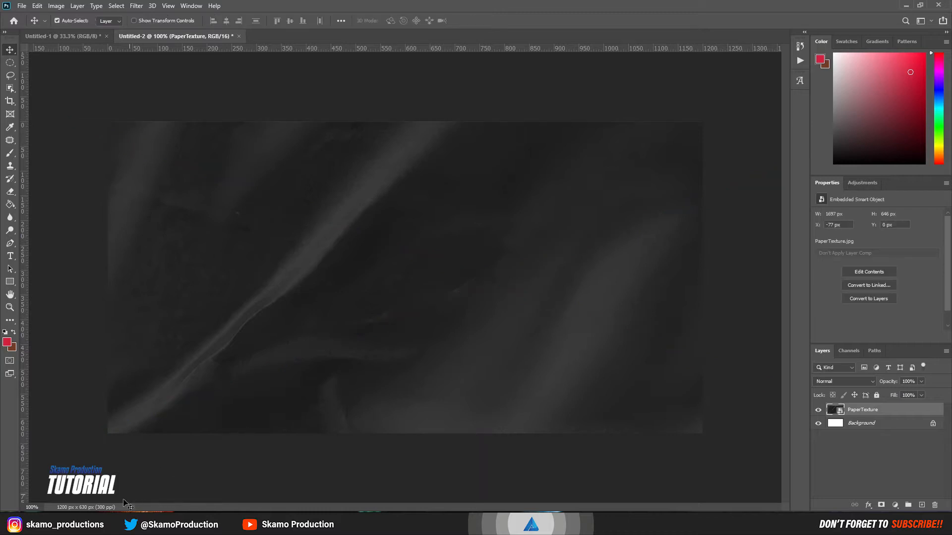
Step: Place Grungy-Background above the texture, sized to cover the canvas with the red splash right
{"action": "mouse_move", "coordinate": [148, 526]}
{"action": "left_click", "coordinate": [289, 495]}
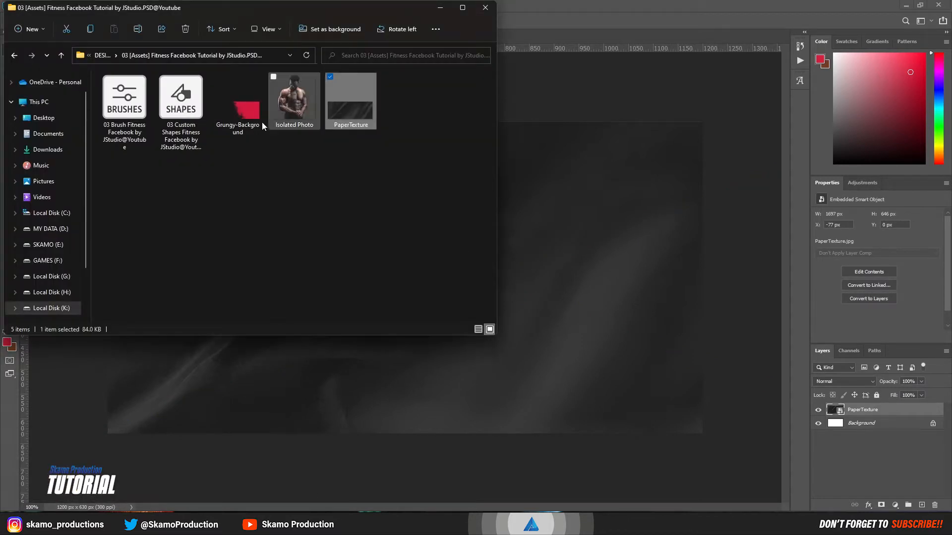
{"action": "left_click_drag", "start_coordinate": [261, 122], "coordinate": [591, 252]}
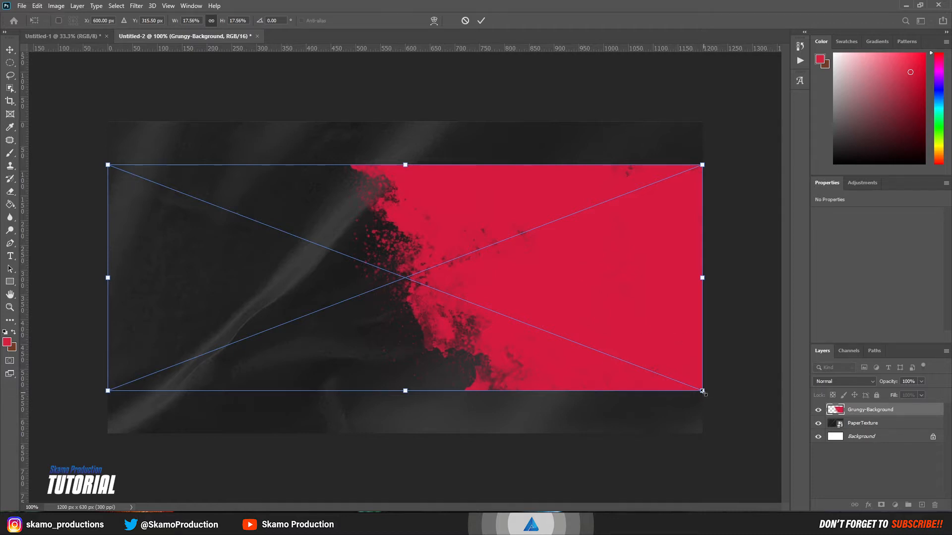
{"action": "left_click_drag", "start_coordinate": [702, 392], "coordinate": [827, 438]}
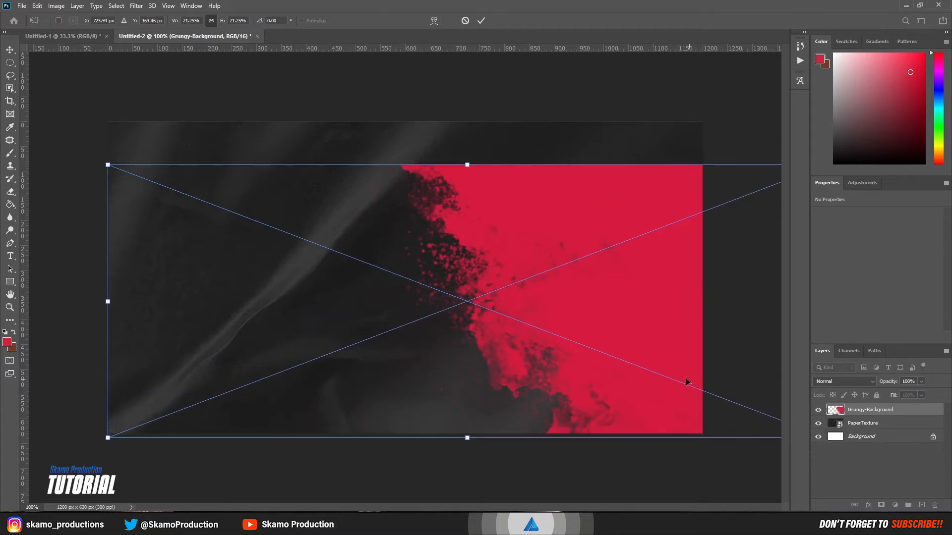
{"action": "left_click_drag", "start_coordinate": [470, 165], "coordinate": [467, 139]}
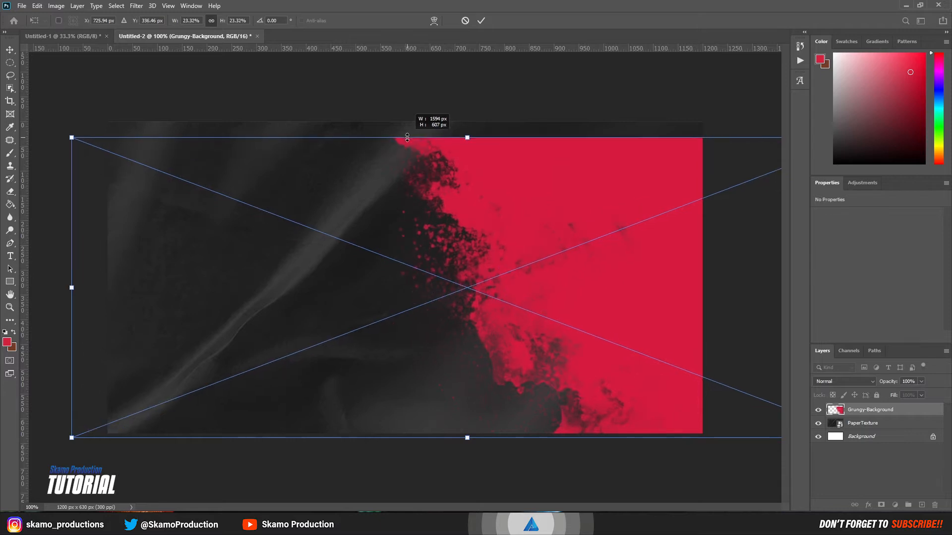
{"action": "left_click_drag", "start_coordinate": [645, 198], "coordinate": [593, 193]}
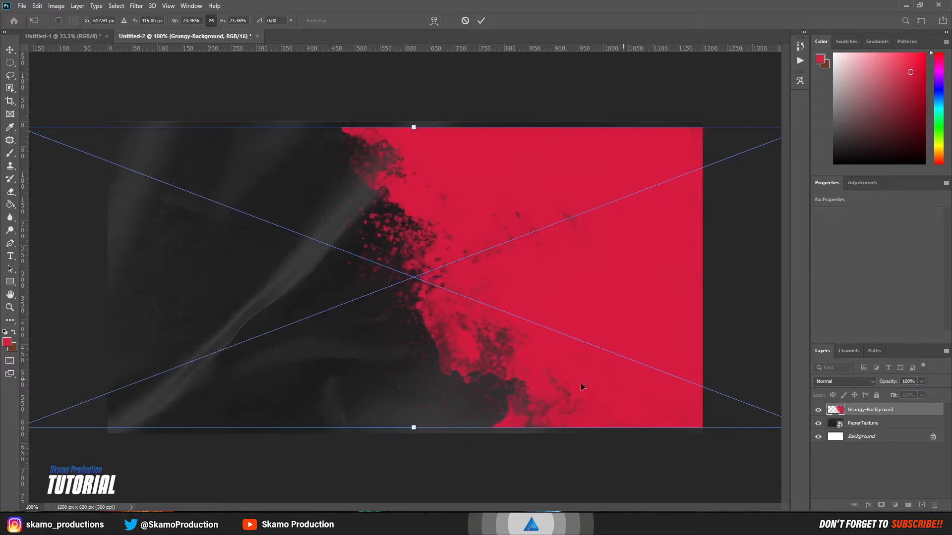
{"action": "left_click_drag", "start_coordinate": [412, 433], "coordinate": [414, 449]}
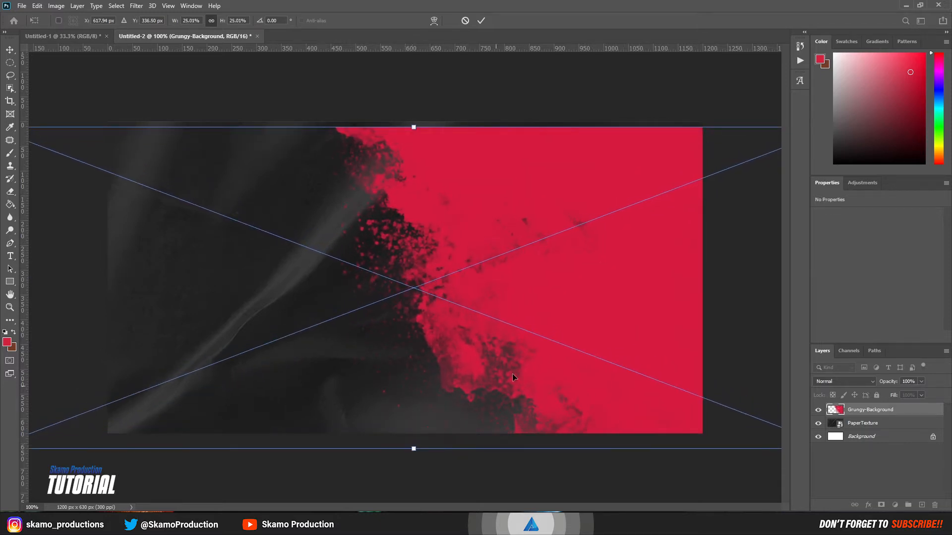
{"action": "left_click_drag", "start_coordinate": [523, 373], "coordinate": [515, 354]}
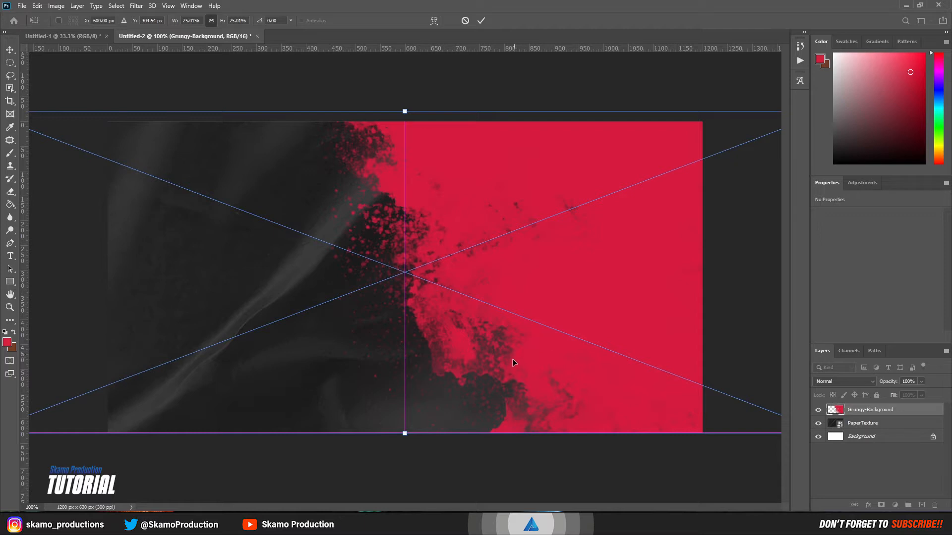
{"action": "left_click_drag", "start_coordinate": [436, 409], "coordinate": [433, 405]}
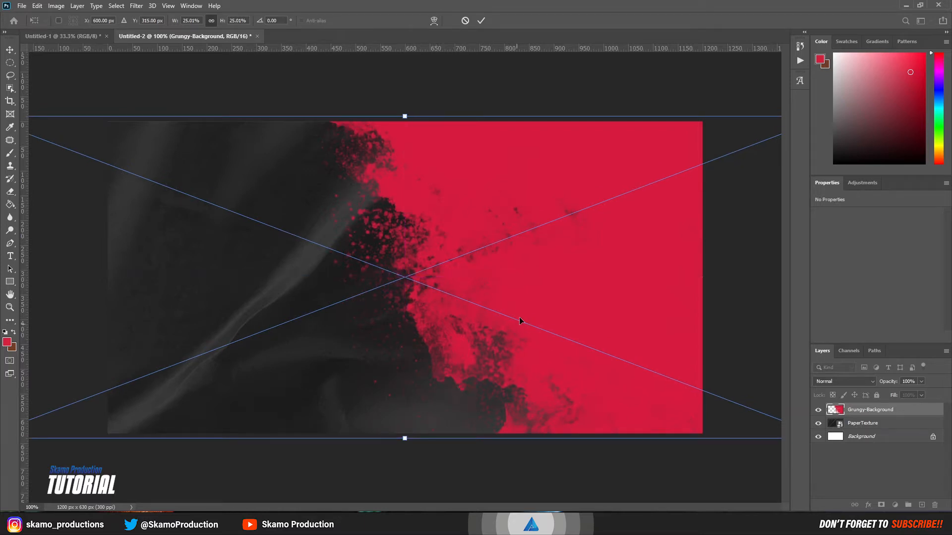
{"action": "left_click_drag", "start_coordinate": [519, 317], "coordinate": [513, 321]}
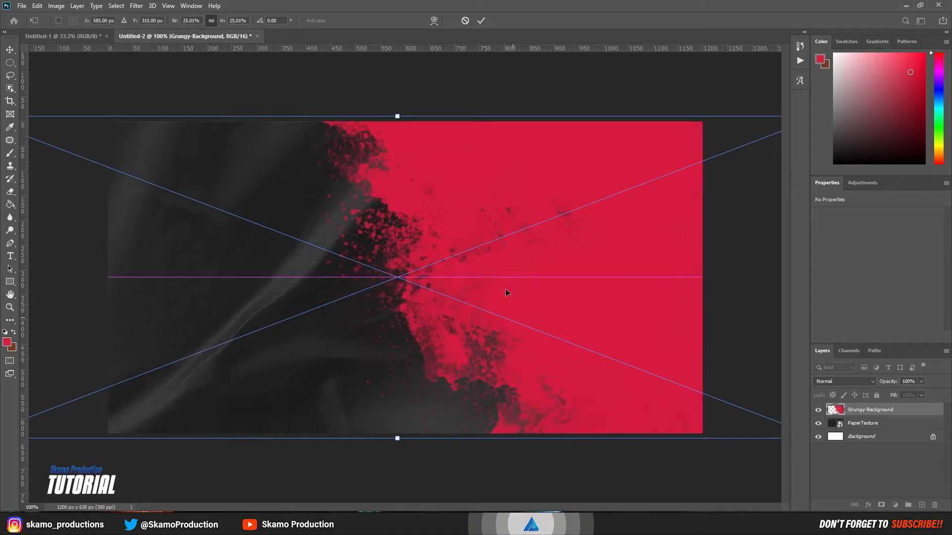
{"action": "left_click", "coordinate": [481, 21]}
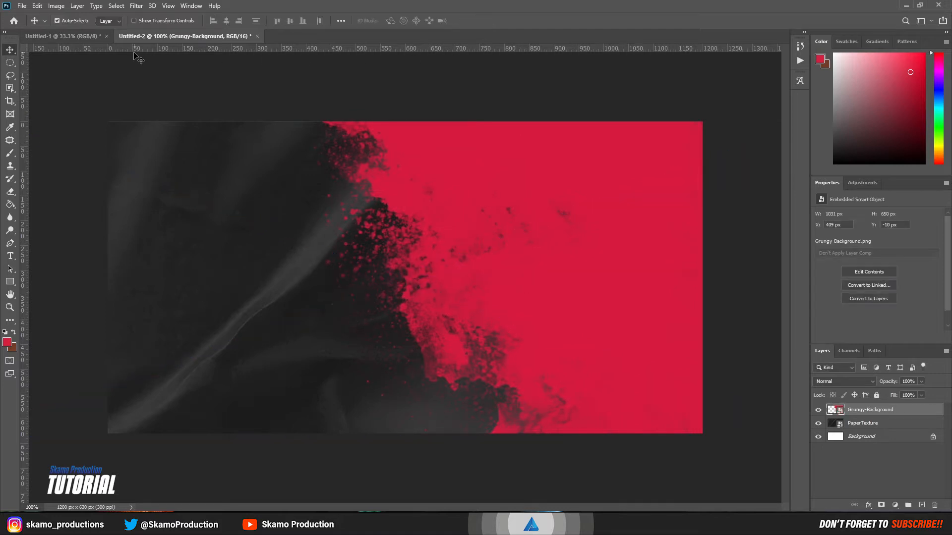
Step: Copy the bodybuilder photo from Untitled-1 into the cover, accepting the bit-depth warning
{"action": "left_click", "coordinate": [87, 39]}
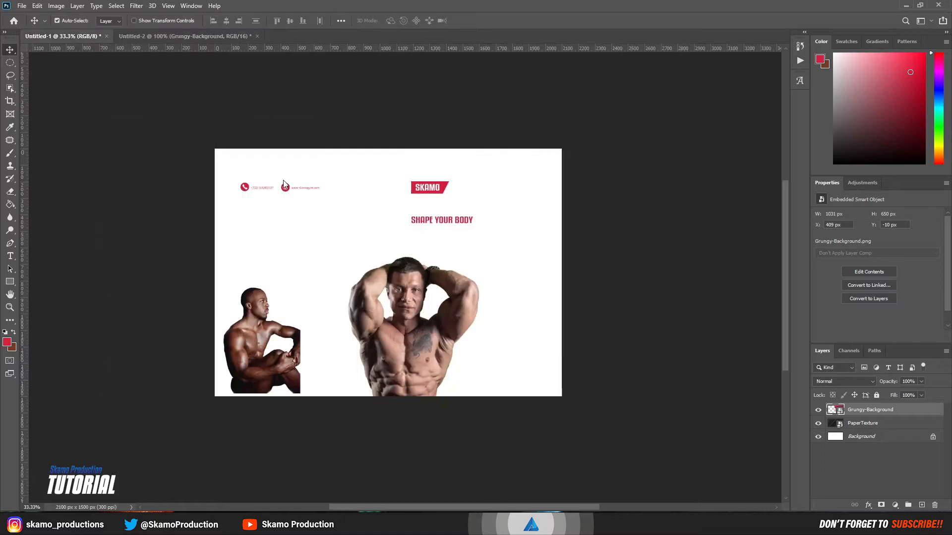
{"action": "left_click_drag", "start_coordinate": [384, 352], "coordinate": [366, 244]}
{"action": "left_click_drag", "start_coordinate": [382, 353], "coordinate": [400, 353]}
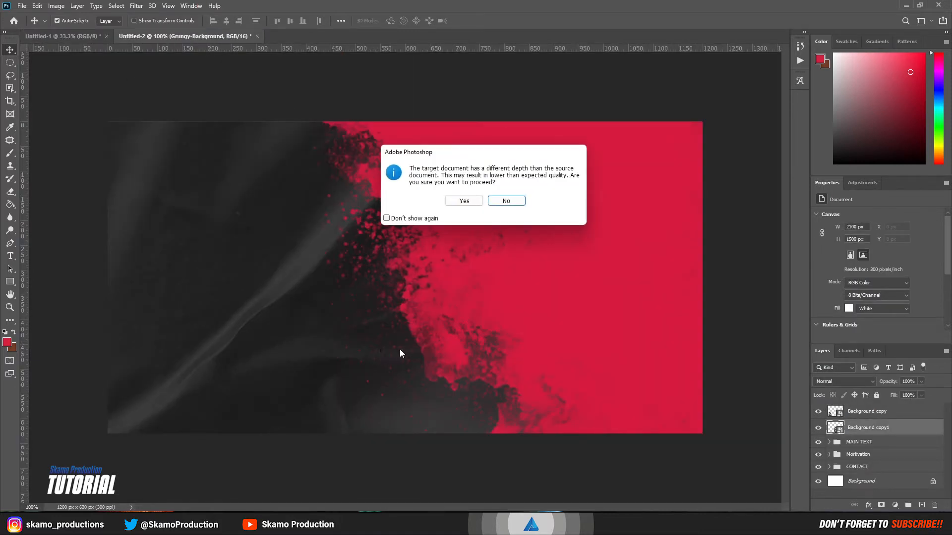
{"action": "left_click", "coordinate": [472, 203]}
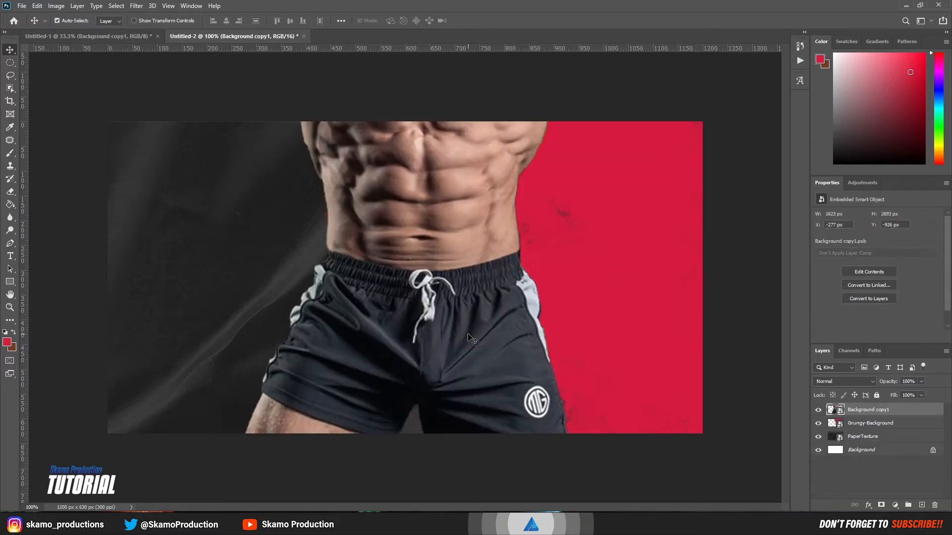
{"action": "left_click_drag", "start_coordinate": [435, 328], "coordinate": [410, 471]}
{"action": "left_click_drag", "start_coordinate": [401, 339], "coordinate": [399, 395]}
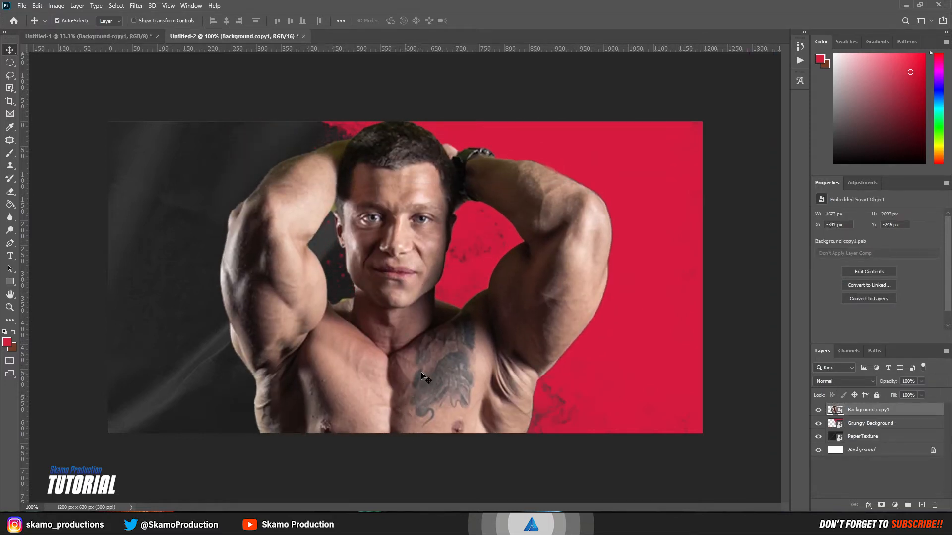
Step: Try a transform on the bodybuilder, then zoom out to see him whole
{"action": "key", "text": "ctrl+t"}
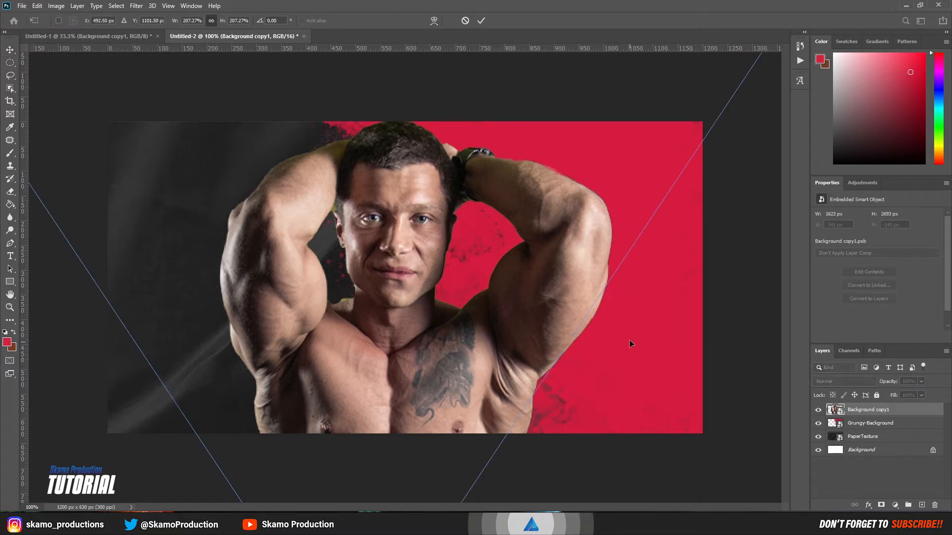
{"action": "left_click", "coordinate": [492, 380], "text": "alt"}
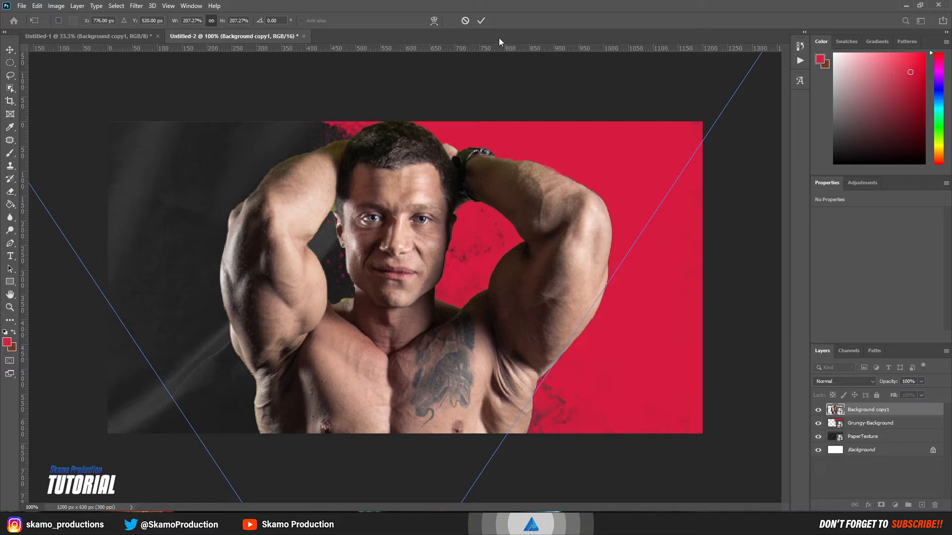
{"action": "left_click", "coordinate": [480, 21]}
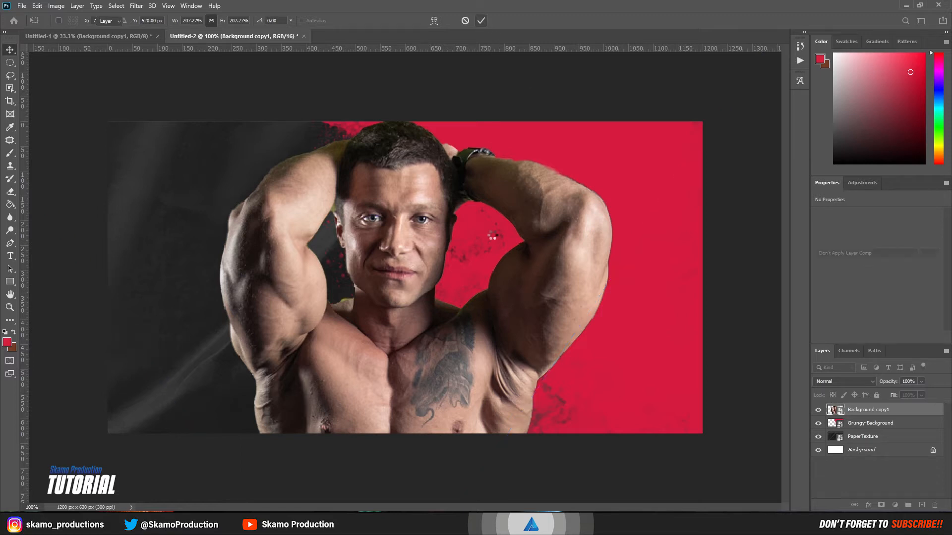
{"action": "key", "text": "z"}
{"action": "left_click", "coordinate": [463, 272], "text": "alt"}
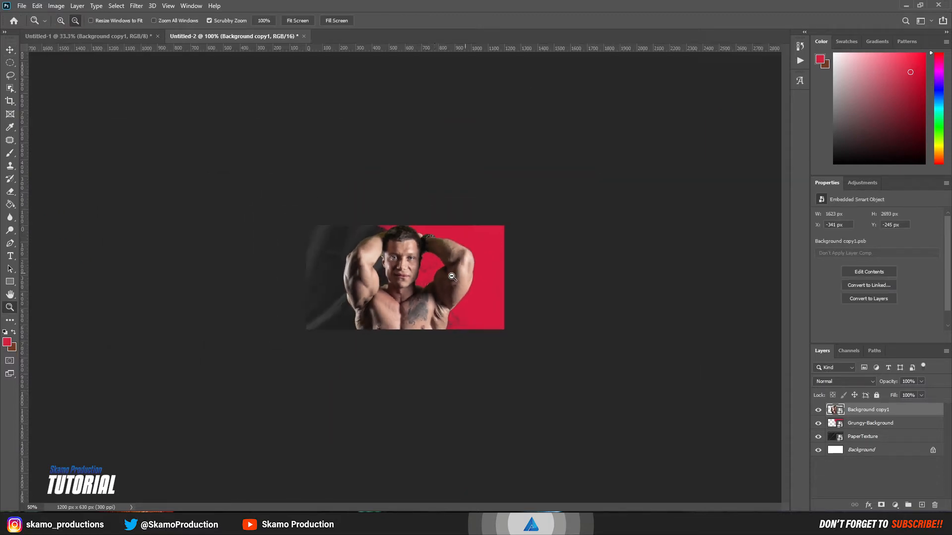
{"action": "left_click", "coordinate": [452, 276], "text": "alt"}
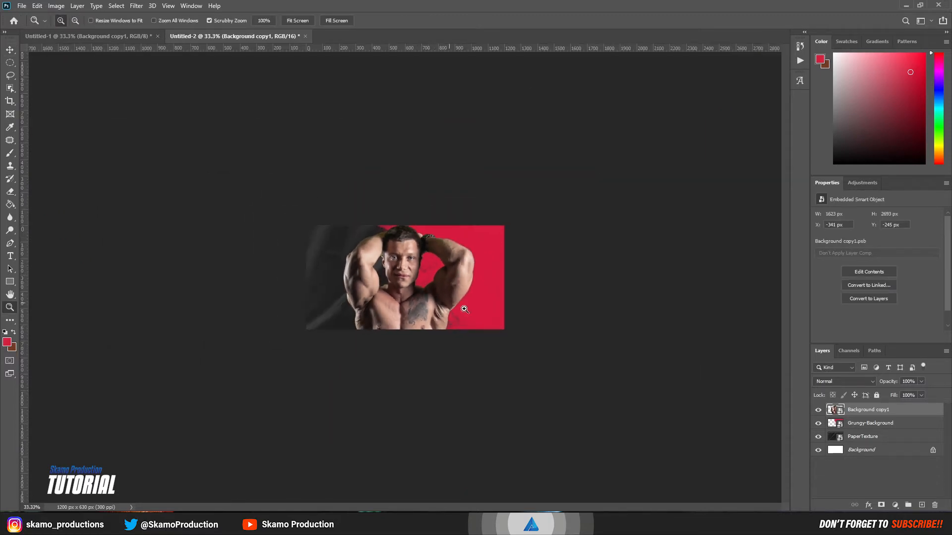
{"action": "left_click", "coordinate": [12, 51]}
{"action": "key", "text": "ctrl"}
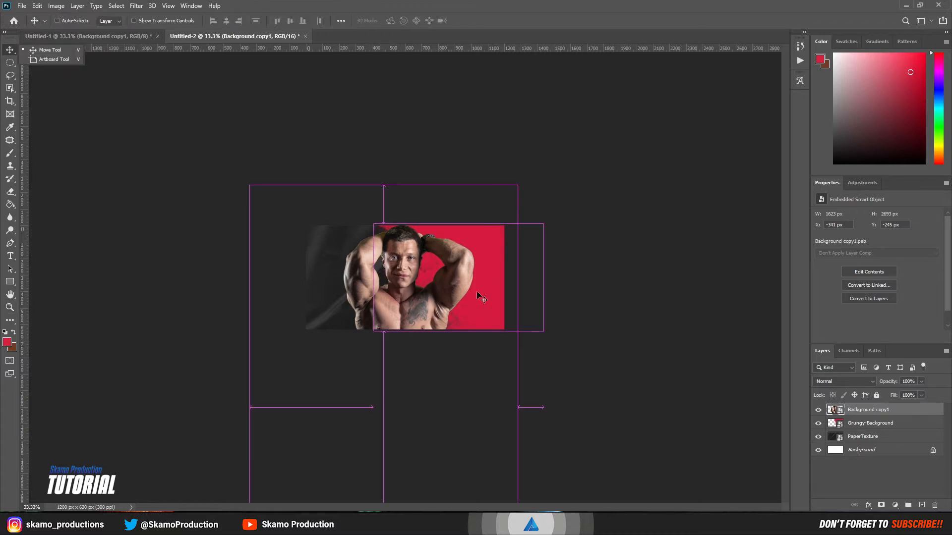
Step: Scale the bodybuilder to about 121% over the red splash and fit the cover on screen
{"action": "key", "text": "ctrl+t"}
{"action": "left_click_drag", "start_coordinate": [533, 407], "coordinate": [414, 405]}
{"action": "left_click_drag", "start_coordinate": [320, 412], "coordinate": [406, 339]}
{"action": "left_click", "coordinate": [481, 20]}
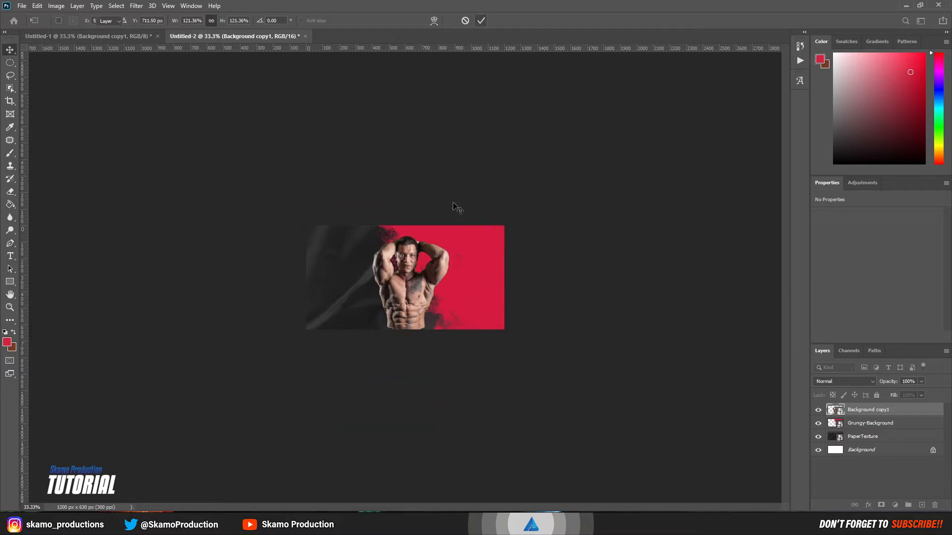
{"action": "key", "text": "z"}
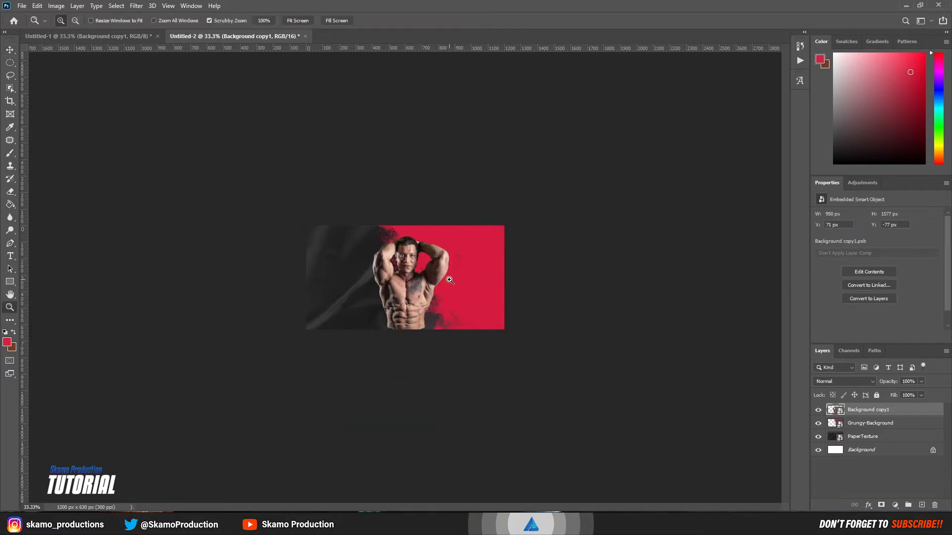
{"action": "right_click", "coordinate": [449, 280]}
{"action": "left_click", "coordinate": [460, 283]}
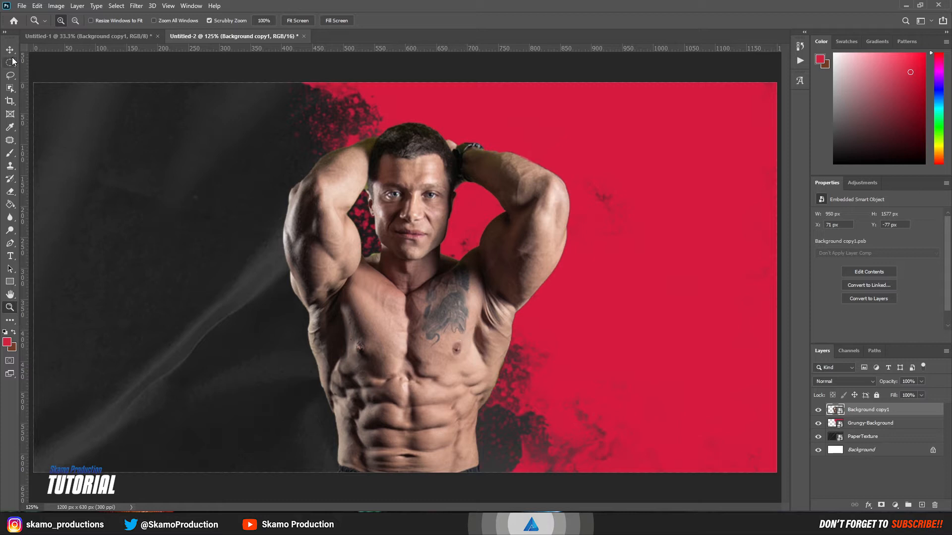
Step: Raise the bodybuilder slightly, then bring the sitting man from Untitled-1 onto the cover's right side
{"action": "key", "text": "v"}
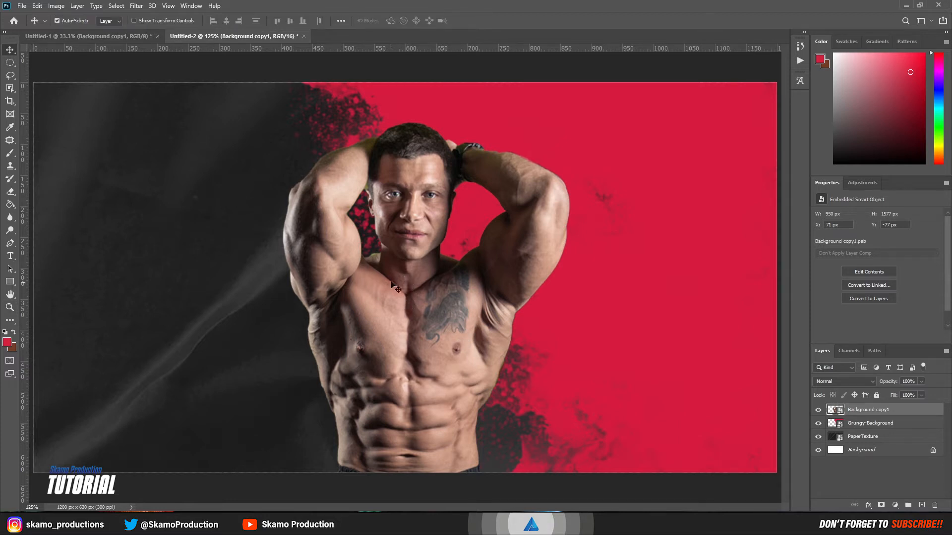
{"action": "left_click_drag", "start_coordinate": [395, 296], "coordinate": [394, 272]}
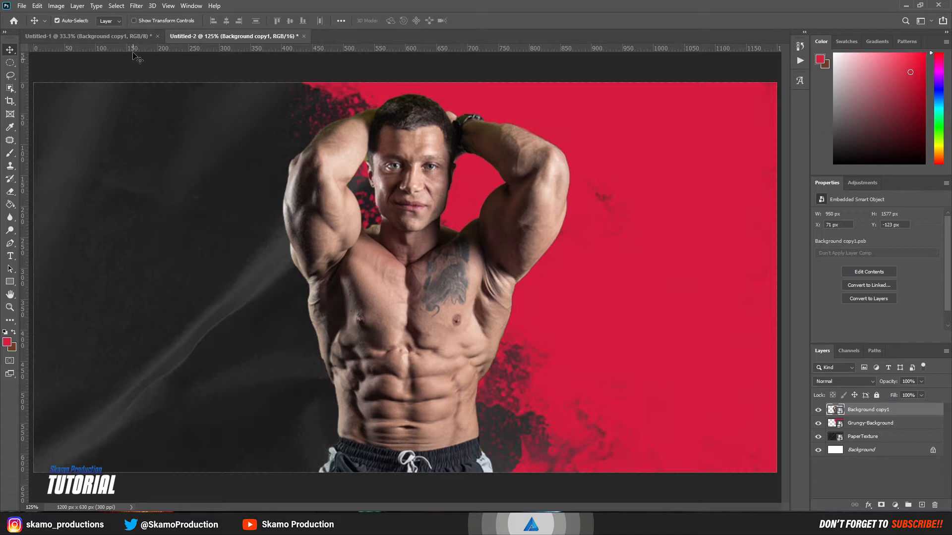
{"action": "left_click", "coordinate": [117, 36]}
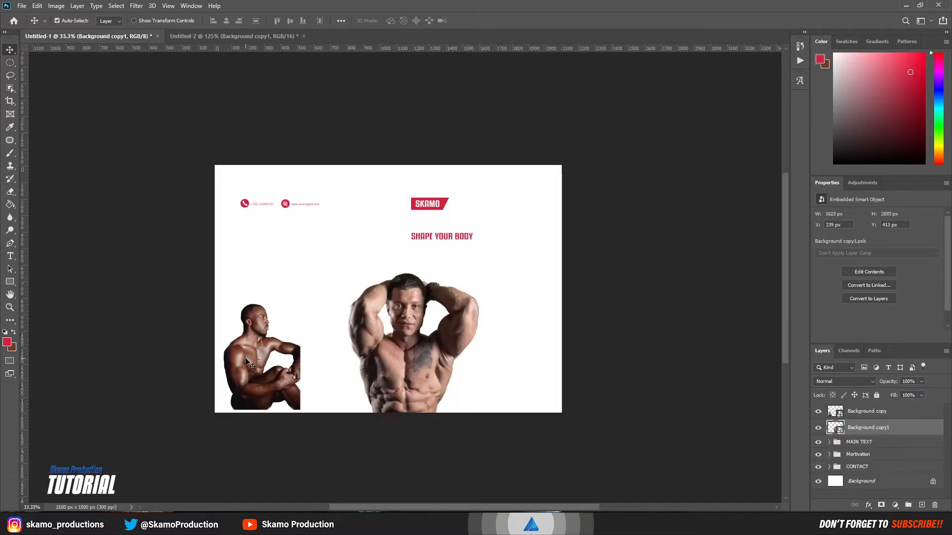
{"action": "left_click_drag", "start_coordinate": [248, 362], "coordinate": [440, 346]}
{"action": "left_click_drag", "start_coordinate": [667, 342], "coordinate": [650, 341]}
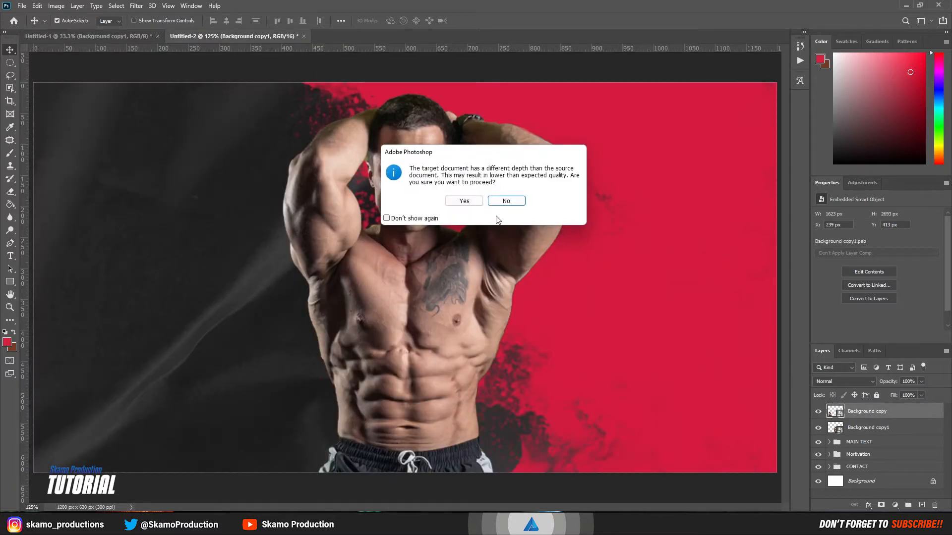
{"action": "left_click", "coordinate": [466, 201]}
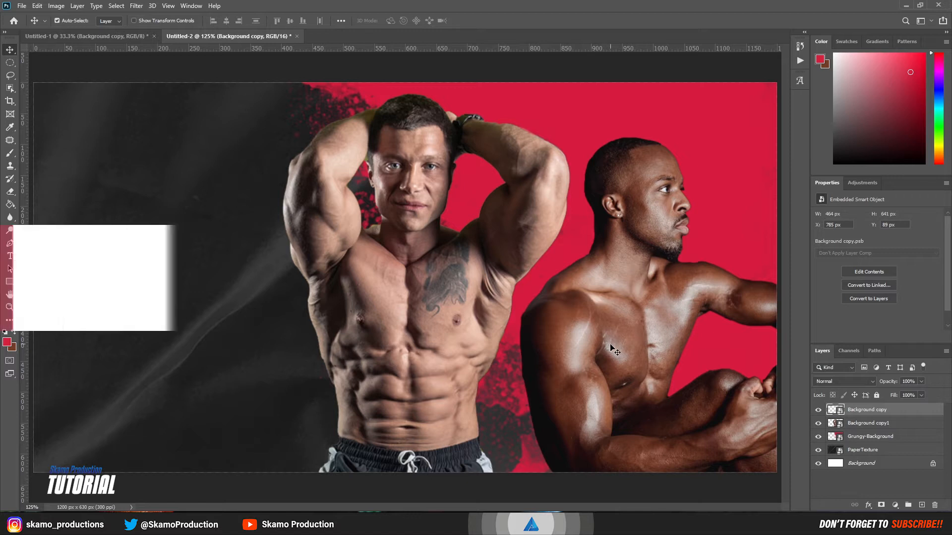
{"action": "left_click_drag", "start_coordinate": [609, 345], "coordinate": [603, 314]}
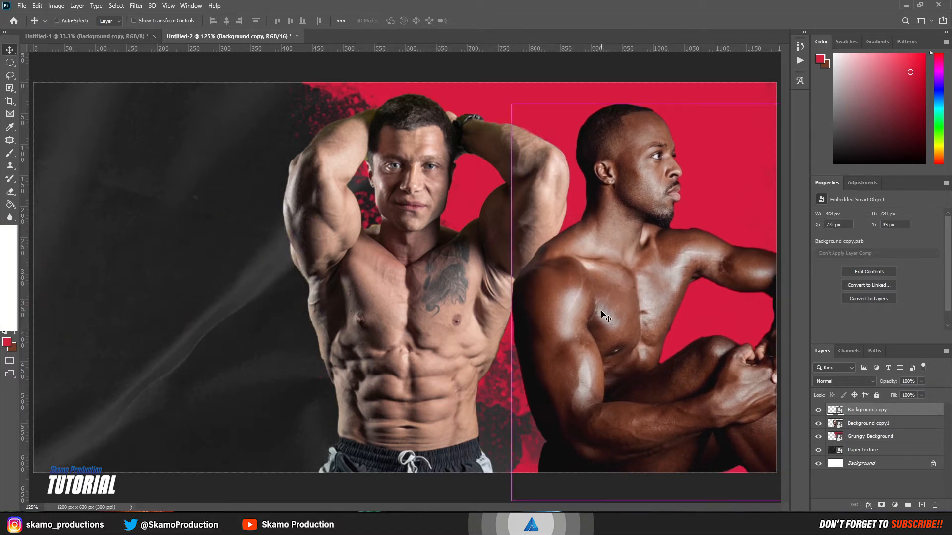
Step: Flip the sitting man horizontally and move his layer below Grungy-Background
{"action": "key", "text": "ctrl+t"}
{"action": "right_click", "coordinate": [601, 312]}
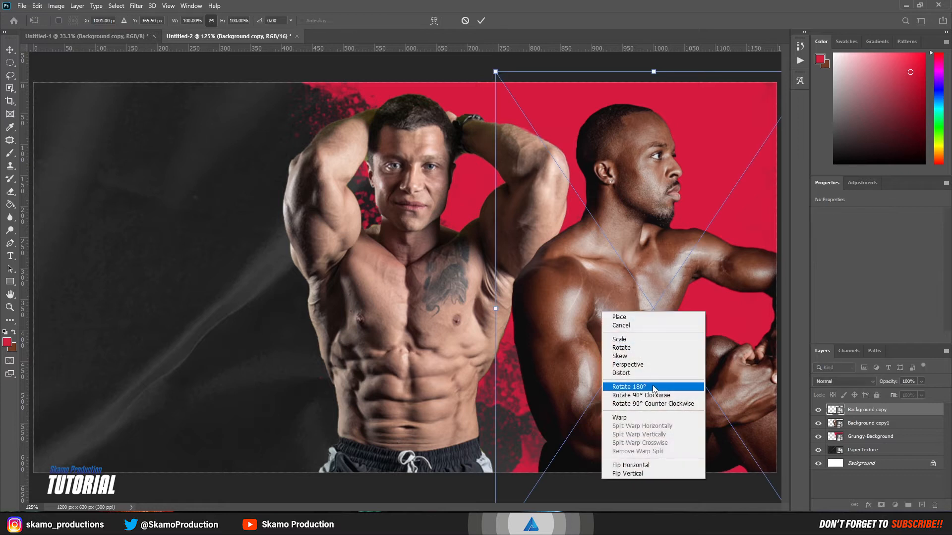
{"action": "left_click", "coordinate": [640, 465]}
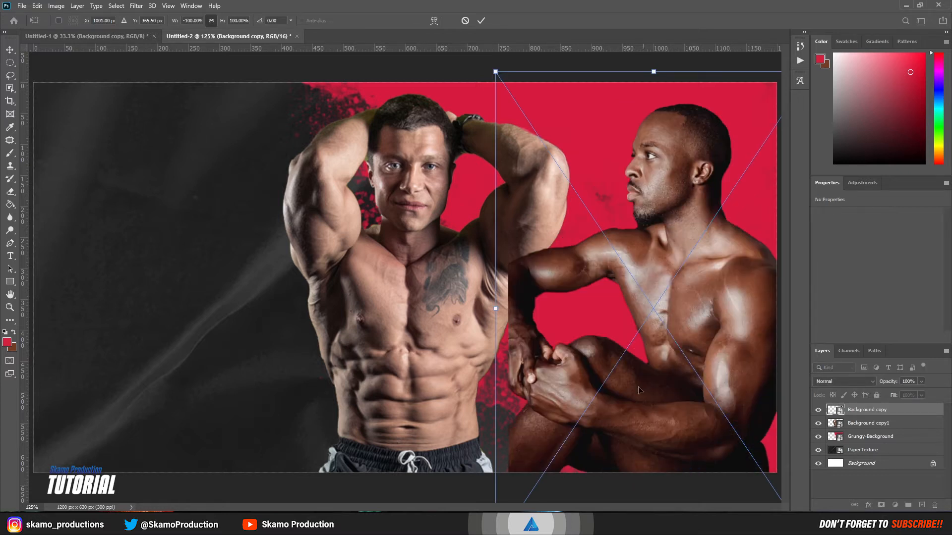
{"action": "left_click_drag", "start_coordinate": [640, 385], "coordinate": [647, 384]}
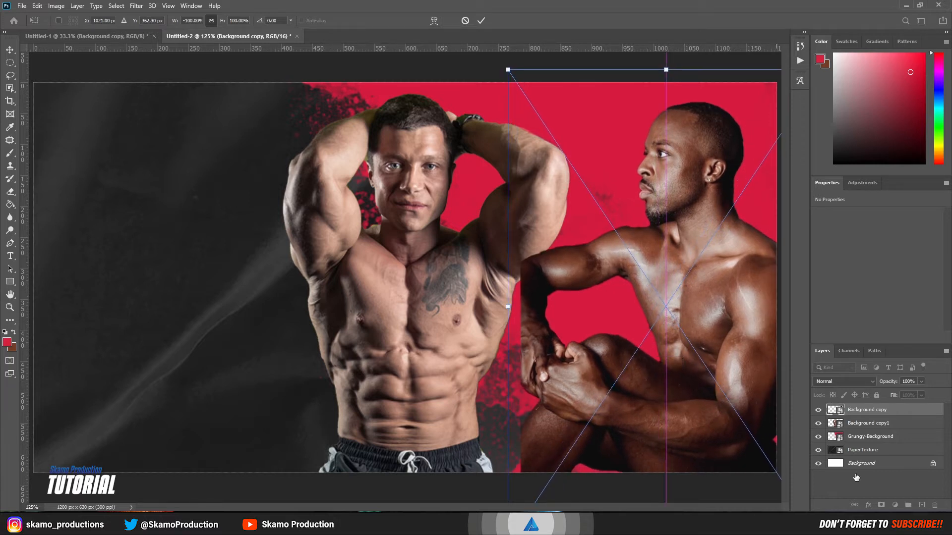
{"action": "left_click_drag", "start_coordinate": [867, 425], "coordinate": [867, 446]}
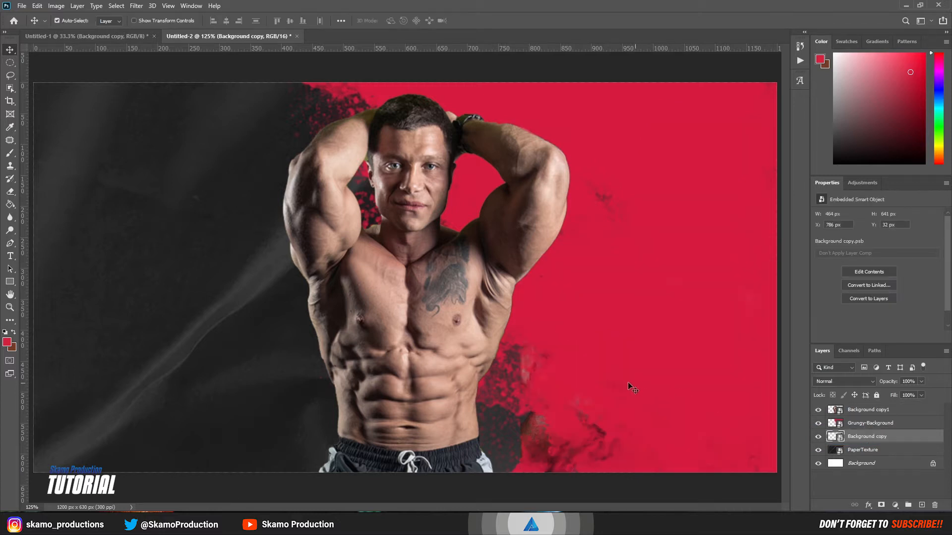
Step: Set the Grungy-Background layer's blend mode to Lighten, revealing the sitting man
{"action": "key", "text": "z"}
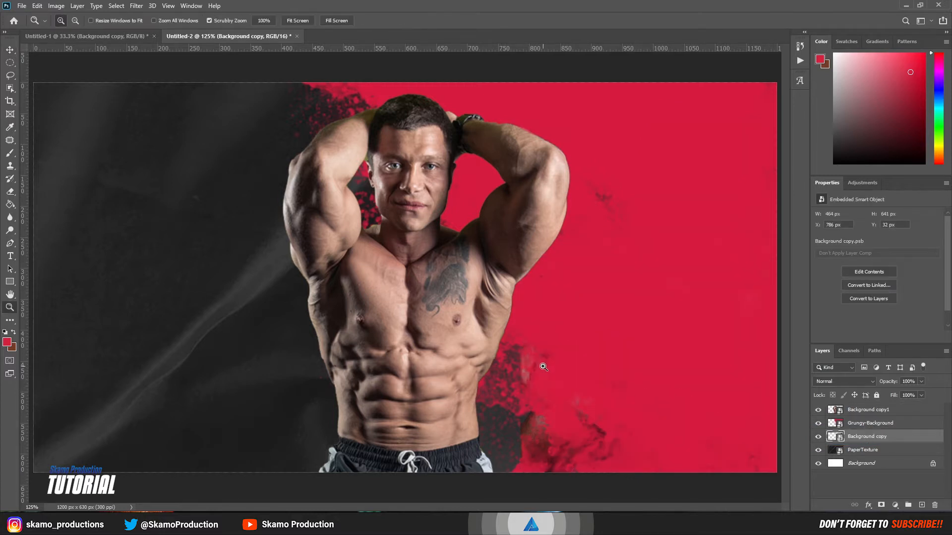
{"action": "left_click", "coordinate": [544, 366], "text": "alt"}
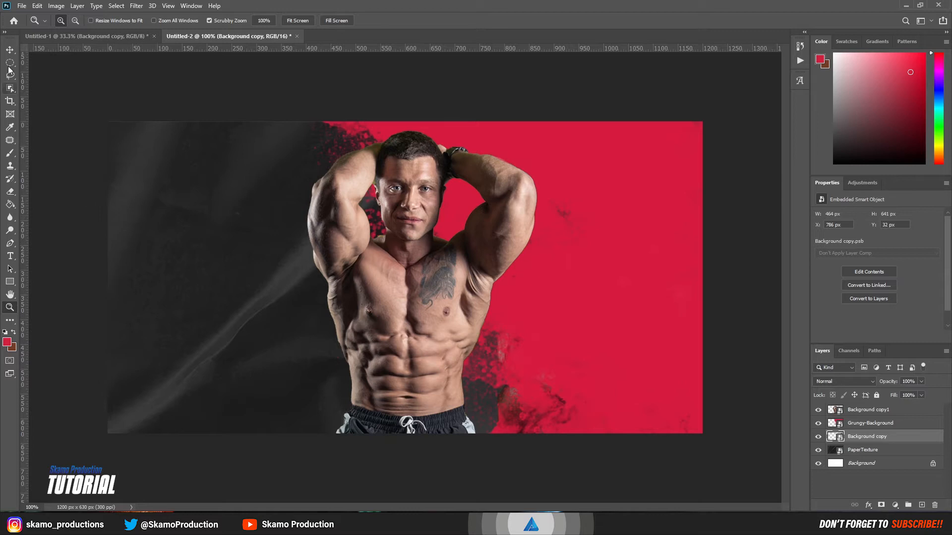
{"action": "left_click", "coordinate": [9, 50]}
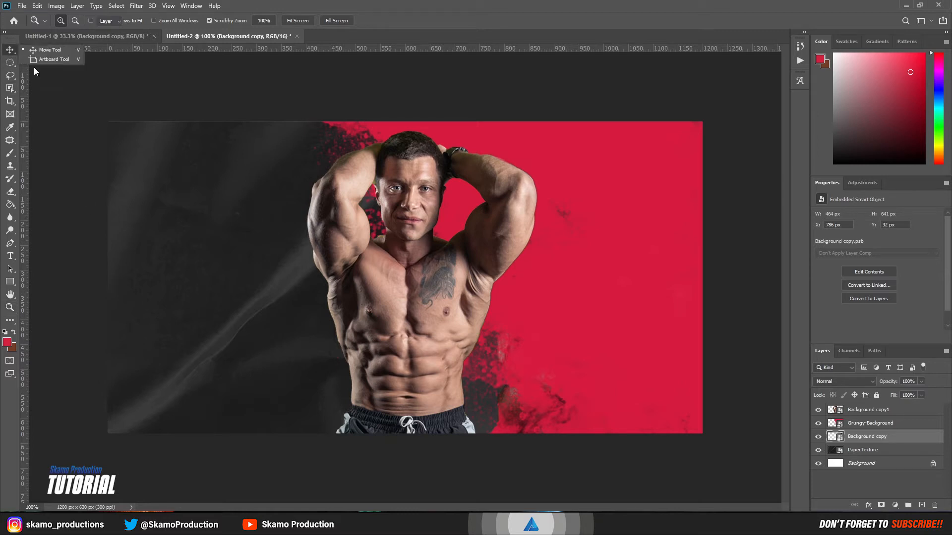
{"action": "left_click", "coordinate": [886, 428]}
{"action": "left_click", "coordinate": [865, 382]}
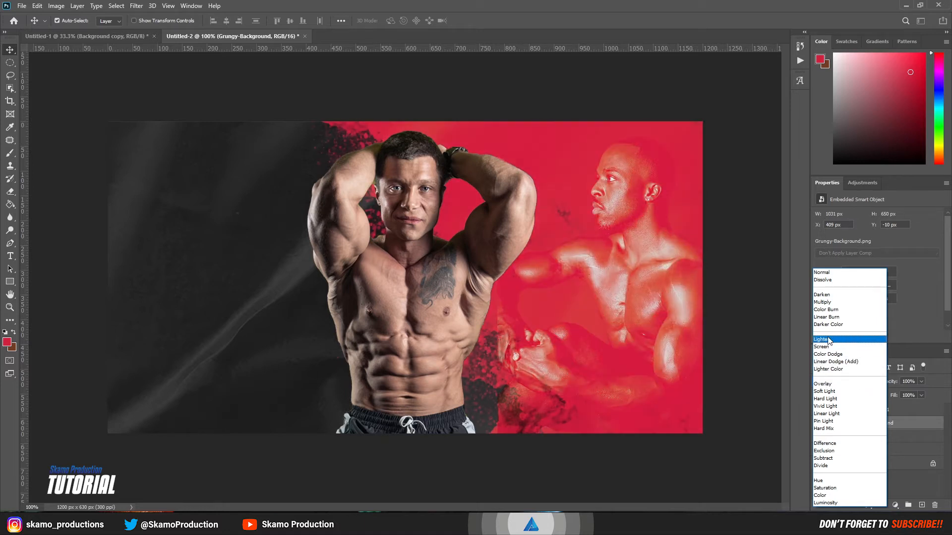
{"action": "left_click", "coordinate": [828, 339]}
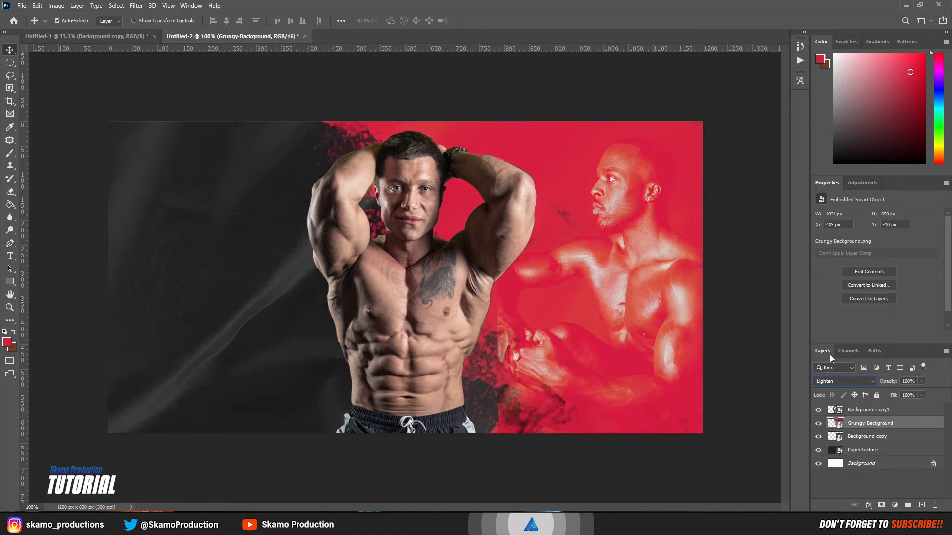
{"action": "left_click", "coordinate": [861, 436]}
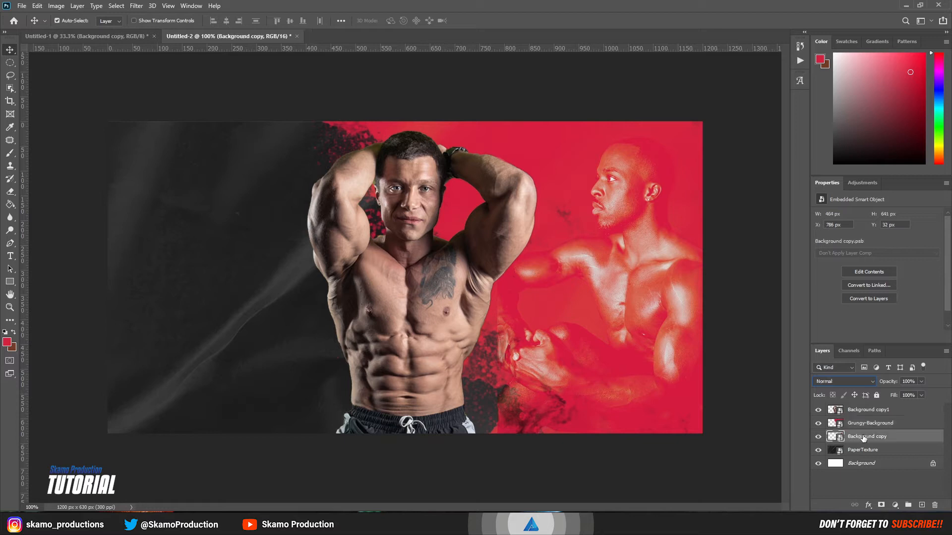
Step: Add a layer mask to Background copy and erase the sitting man's hard edges with a soft brush
{"action": "left_click", "coordinate": [881, 504]}
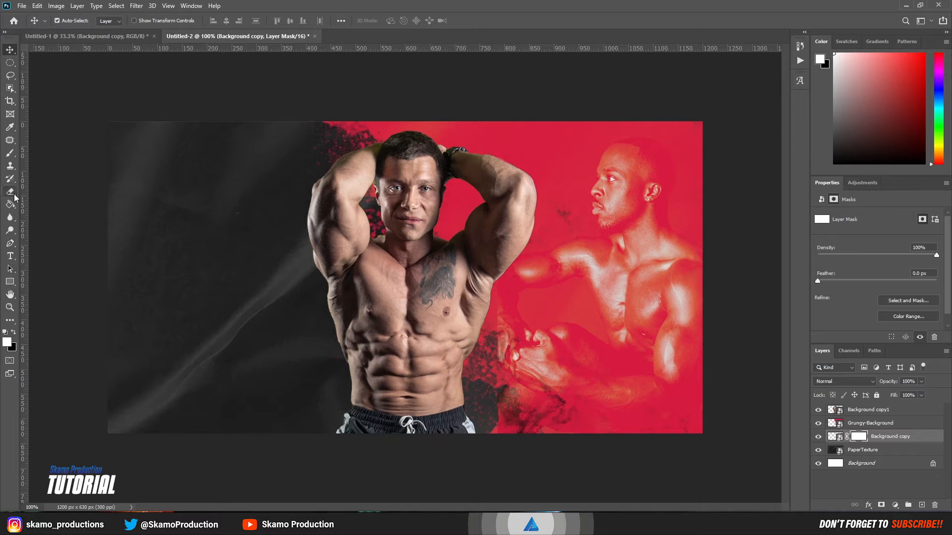
{"action": "left_click", "coordinate": [10, 153]}
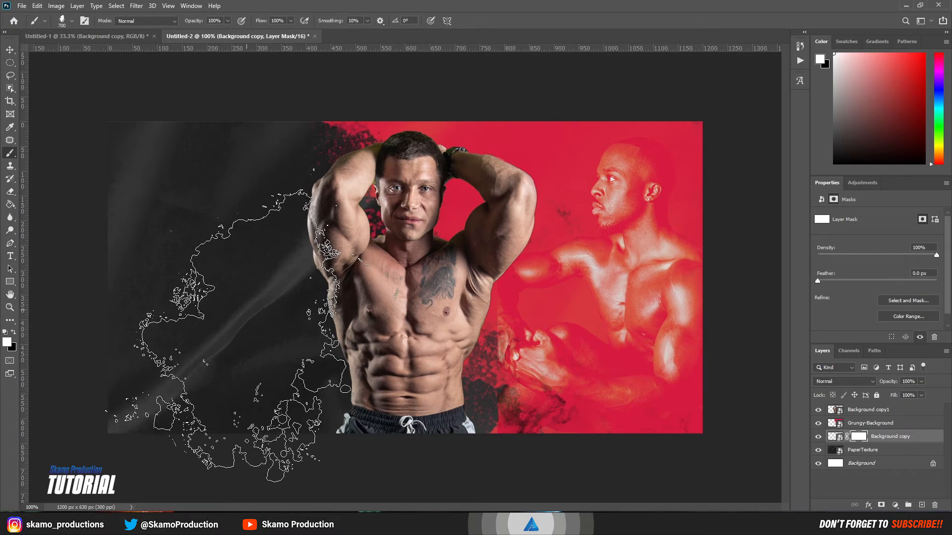
{"action": "right_click", "coordinate": [252, 313]}
{"action": "key", "text": "e"}
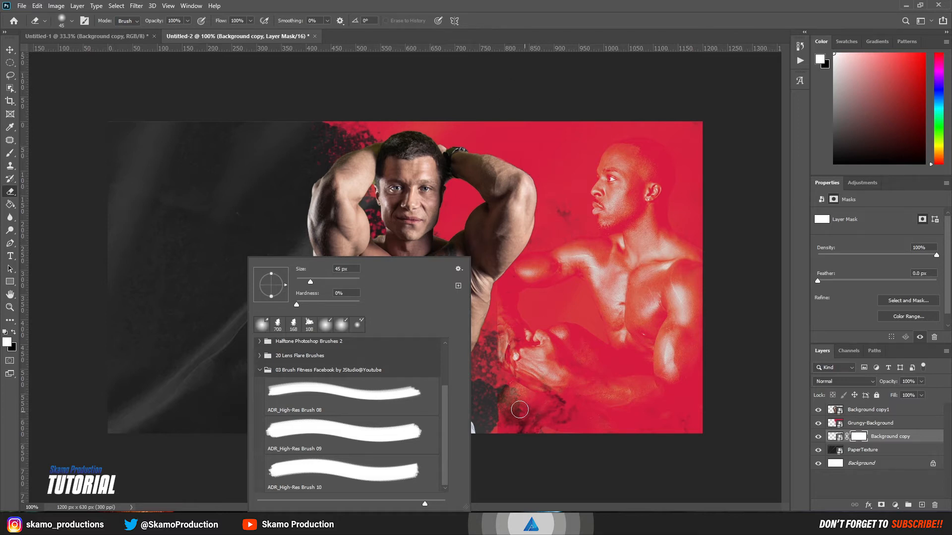
{"action": "left_click", "coordinate": [498, 410]}
{"action": "mouse_move", "coordinate": [498, 410]}
{"action": "left_mouse_down"}
{"action": "mouse_move", "coordinate": [553, 441]}
{"action": "mouse_move", "coordinate": [513, 413]}
{"action": "mouse_move", "coordinate": [497, 383]}
{"action": "mouse_move", "coordinate": [535, 428]}
{"action": "mouse_move", "coordinate": [495, 371]}
{"action": "mouse_move", "coordinate": [484, 330]}
{"action": "mouse_move", "coordinate": [487, 313]}
{"action": "mouse_move", "coordinate": [491, 347]}
{"action": "mouse_move", "coordinate": [496, 274]}
{"action": "left_mouse_up"}
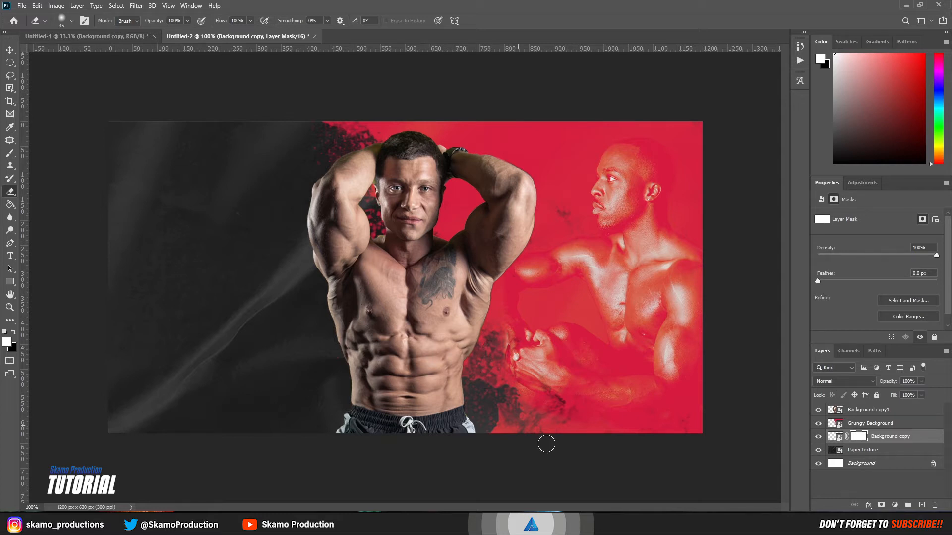
Step: Set the sitting man's Background copy layer to the Lighten blend mode
{"action": "left_click", "coordinate": [10, 49]}
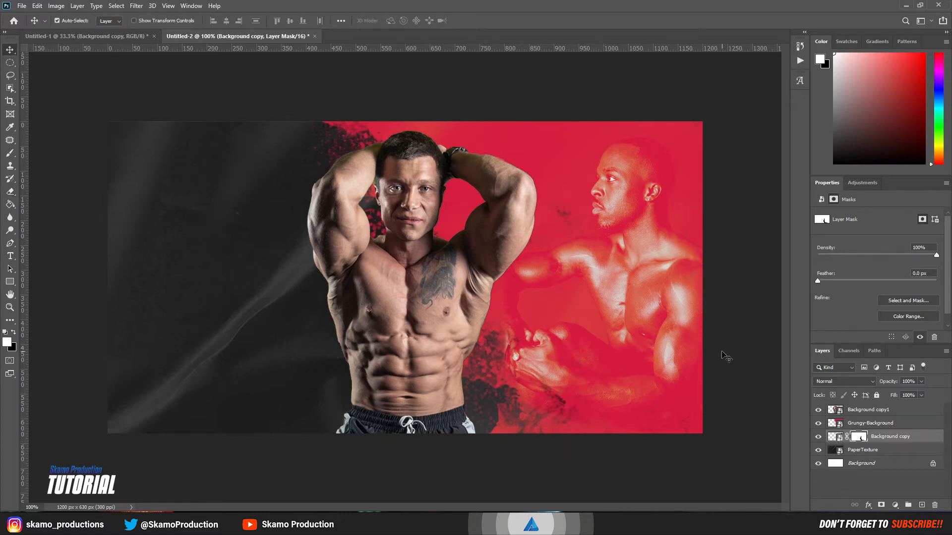
{"action": "left_click", "coordinate": [836, 437]}
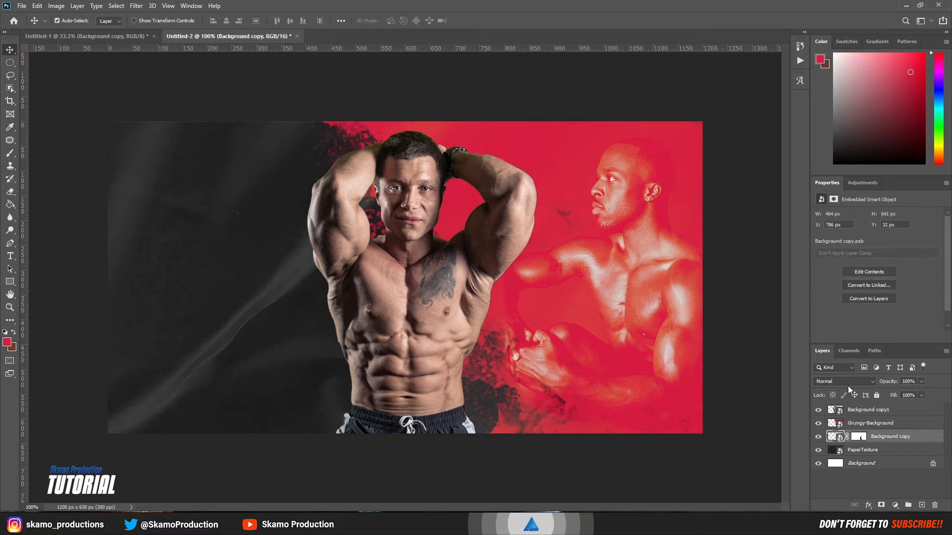
{"action": "left_click", "coordinate": [846, 382]}
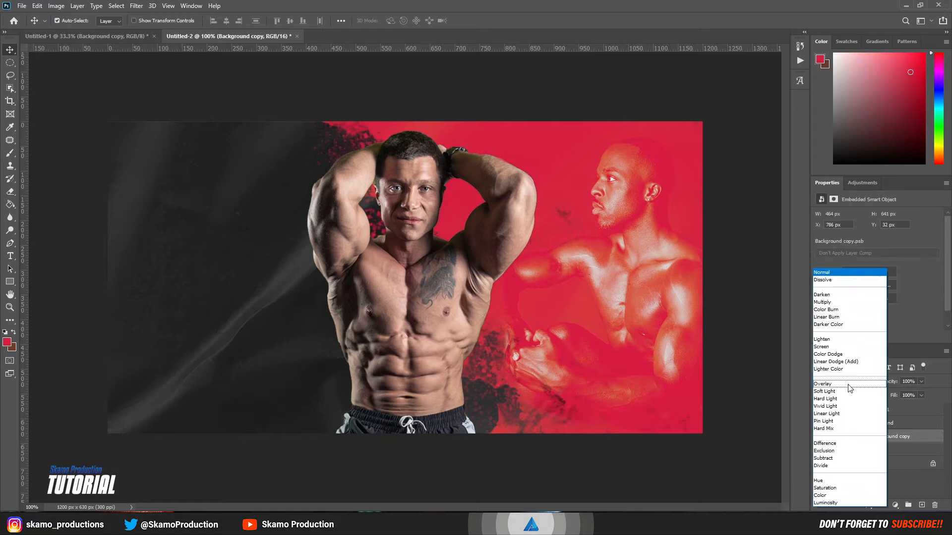
{"action": "left_click", "coordinate": [833, 340]}
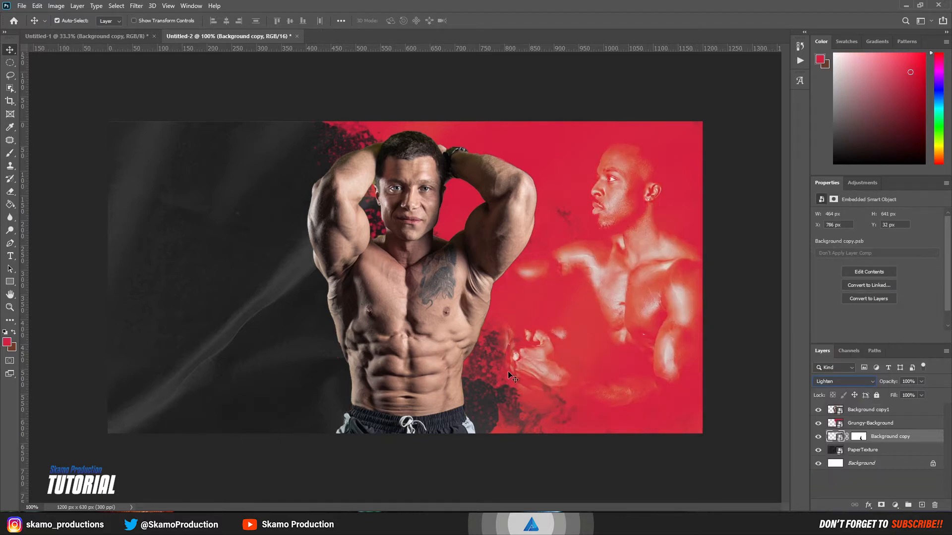
{"action": "left_click", "coordinate": [847, 478]}
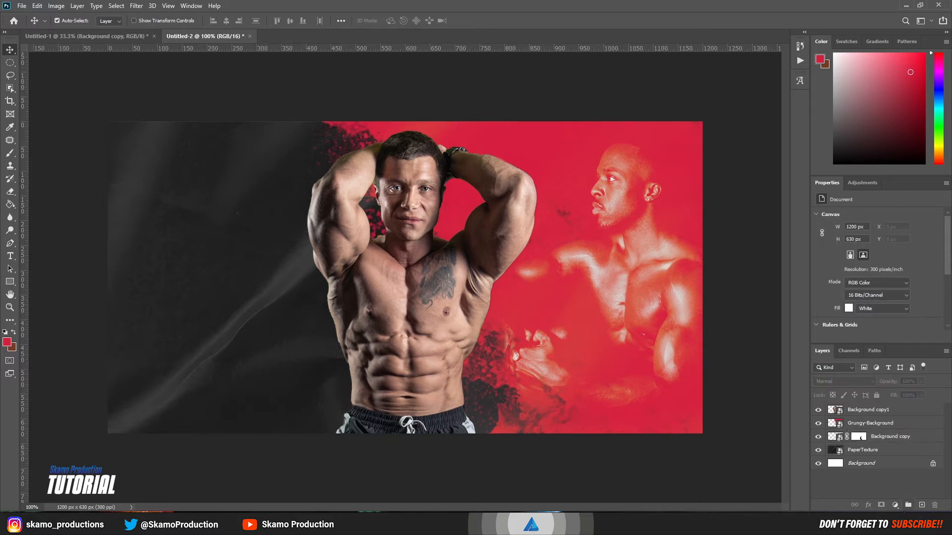
{"action": "left_click", "coordinate": [863, 424]}
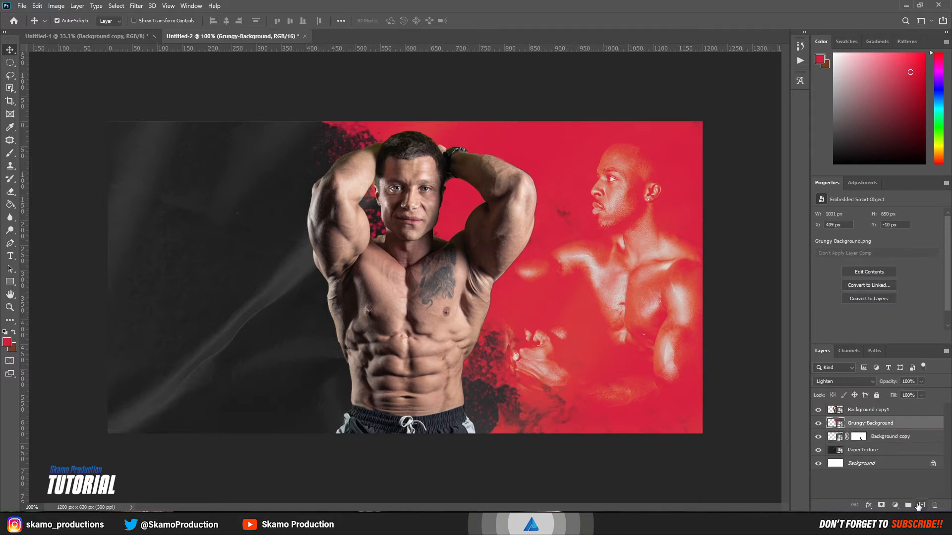
Step: Add Layer 1 above Grungy-Background with two red splatter stamps, blended with Exclusion
{"action": "left_click", "coordinate": [920, 505]}
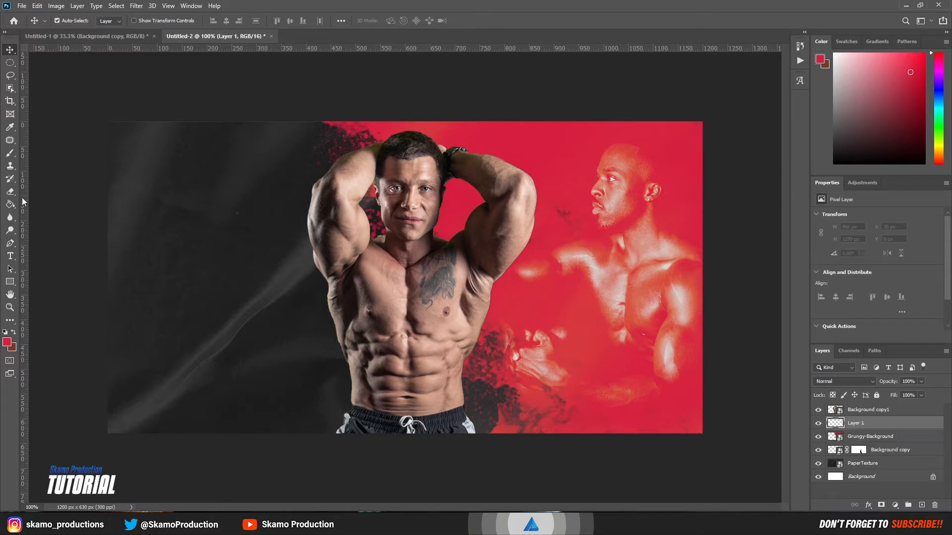
{"action": "left_click", "coordinate": [10, 154]}
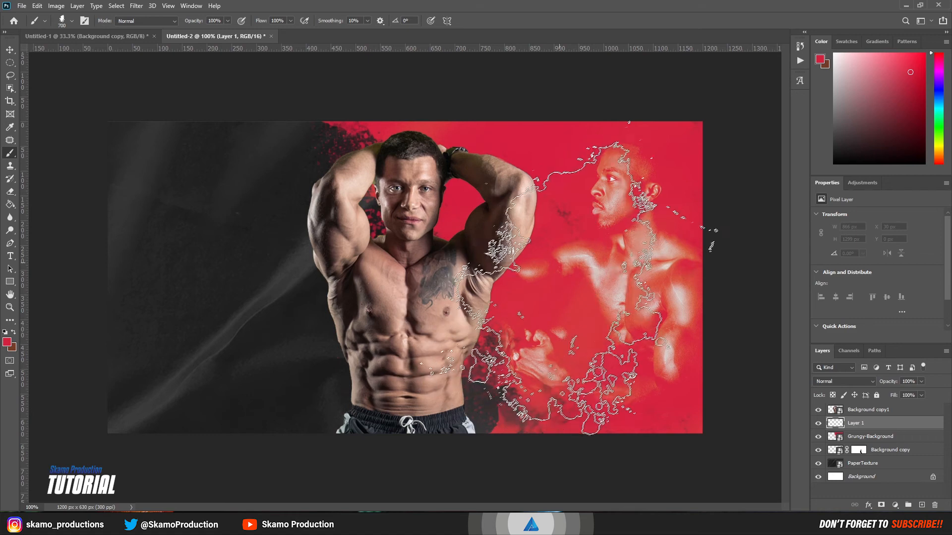
{"action": "left_click", "coordinate": [585, 254]}
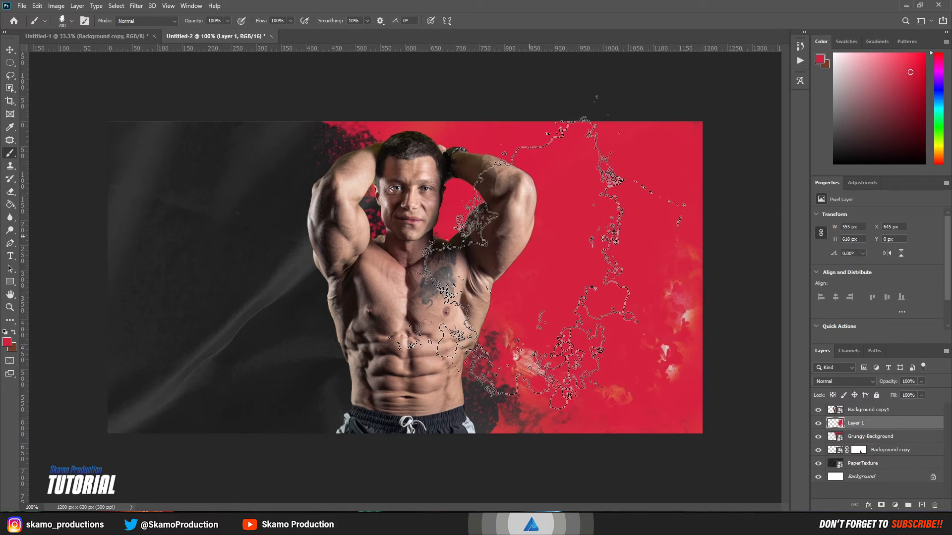
{"action": "left_click", "coordinate": [528, 237]}
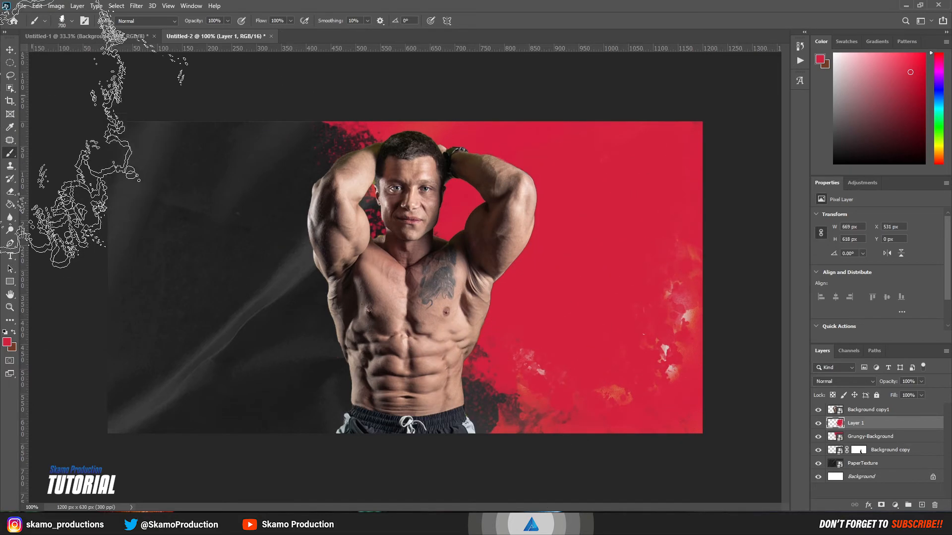
{"action": "left_click", "coordinate": [9, 50]}
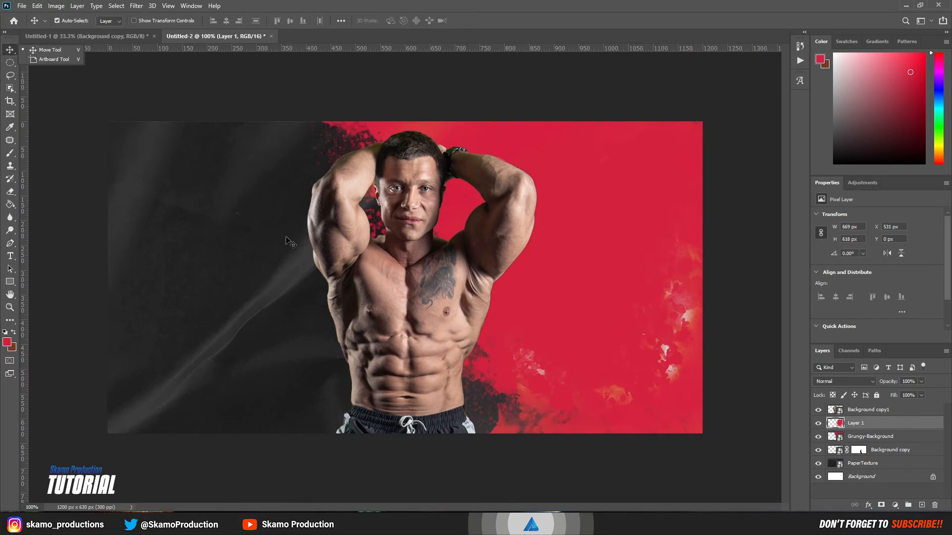
{"action": "left_click", "coordinate": [869, 380]}
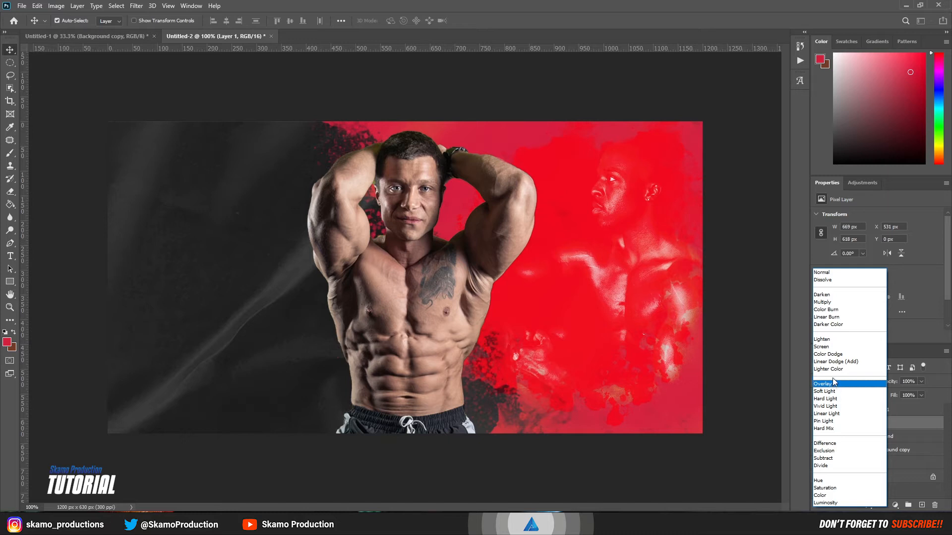
{"action": "left_click", "coordinate": [830, 452]}
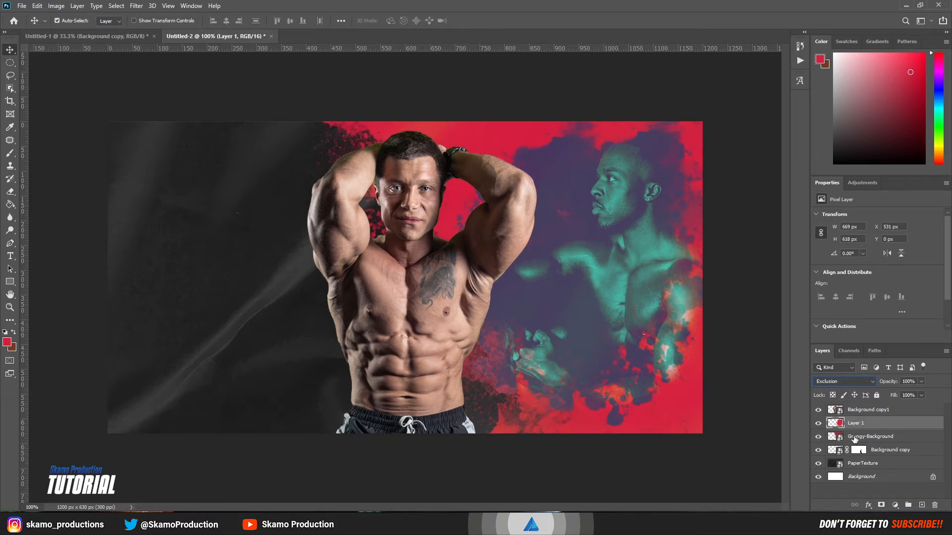
Step: Group the four layers from Background copy1 to Background copy into Group 1
{"action": "left_click", "coordinate": [896, 413]}
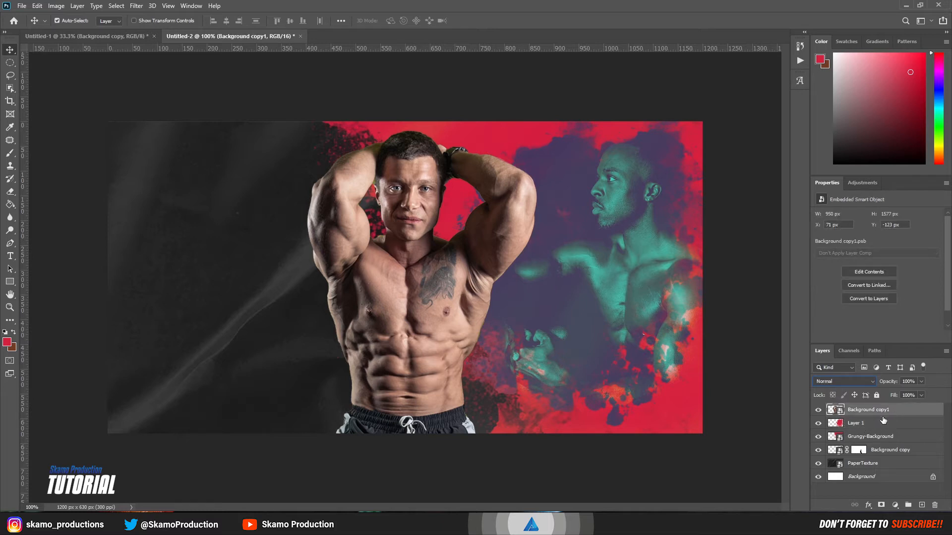
{"action": "left_click", "coordinate": [900, 453]}
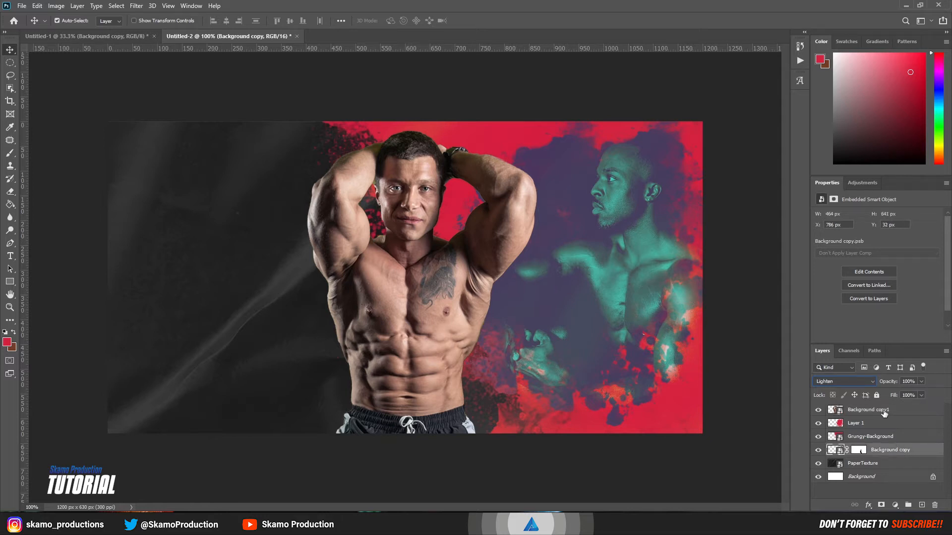
{"action": "left_click", "coordinate": [883, 412], "text": "shift"}
{"action": "left_click", "coordinate": [908, 504]}
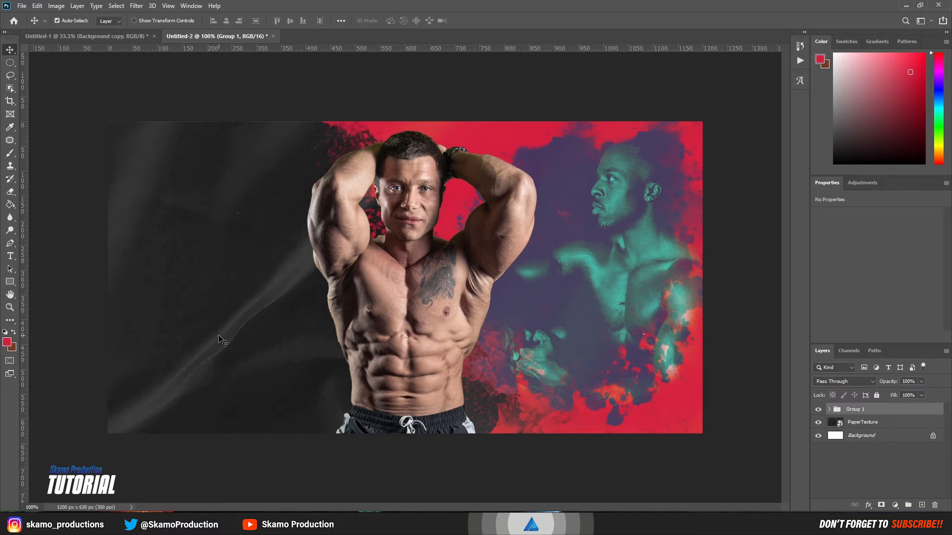
Step: Nudge the muscular man slightly left and collapse Group 1
{"action": "left_click_drag", "start_coordinate": [404, 360], "coordinate": [396, 360]}
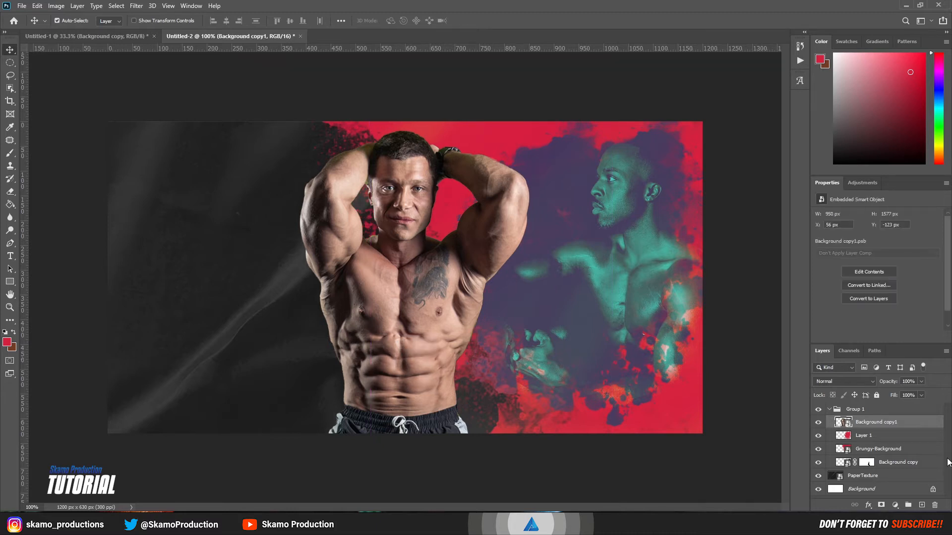
{"action": "left_click", "coordinate": [828, 410]}
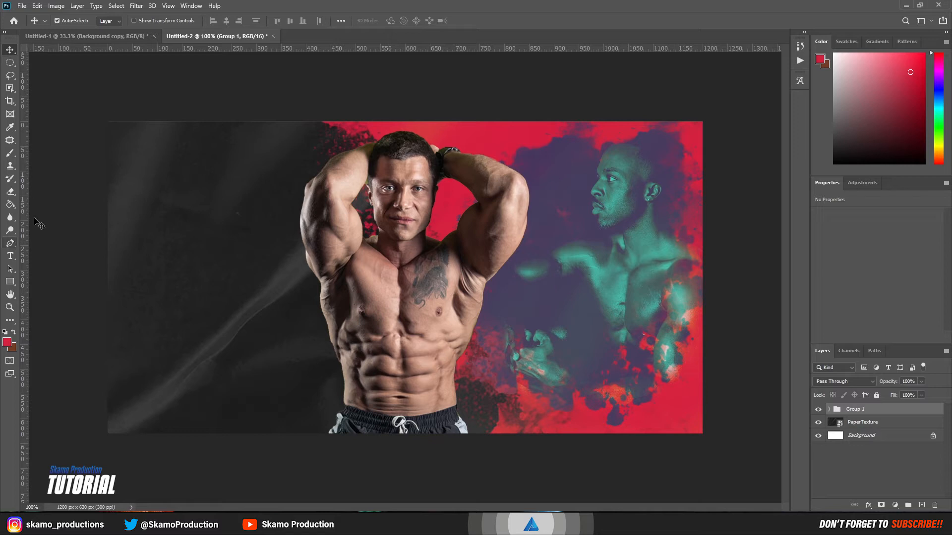
{"action": "left_click", "coordinate": [99, 36]}
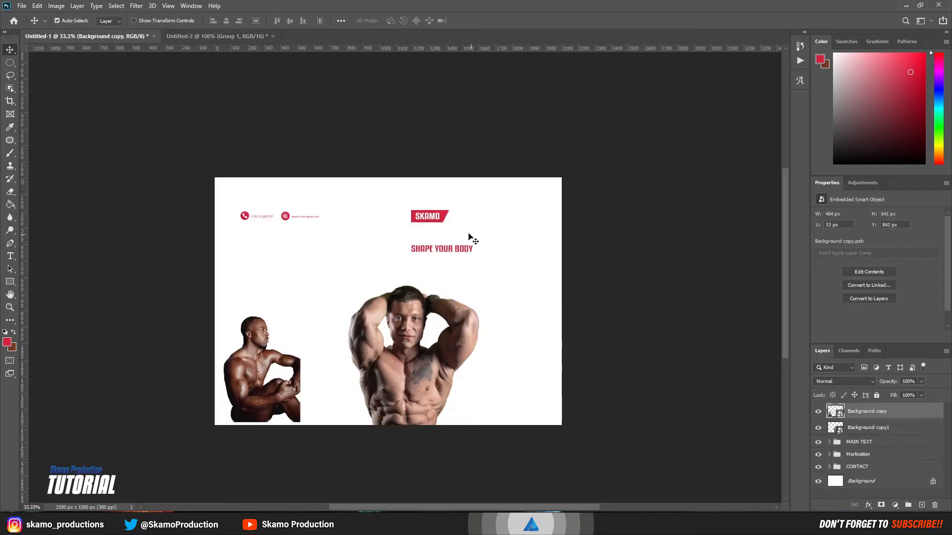
Step: Copy the MAIN TEXT group (SKAMO FITNESS, SHAPE YOUR BODY) into the cover and raise it on the left
{"action": "left_click", "coordinate": [866, 444]}
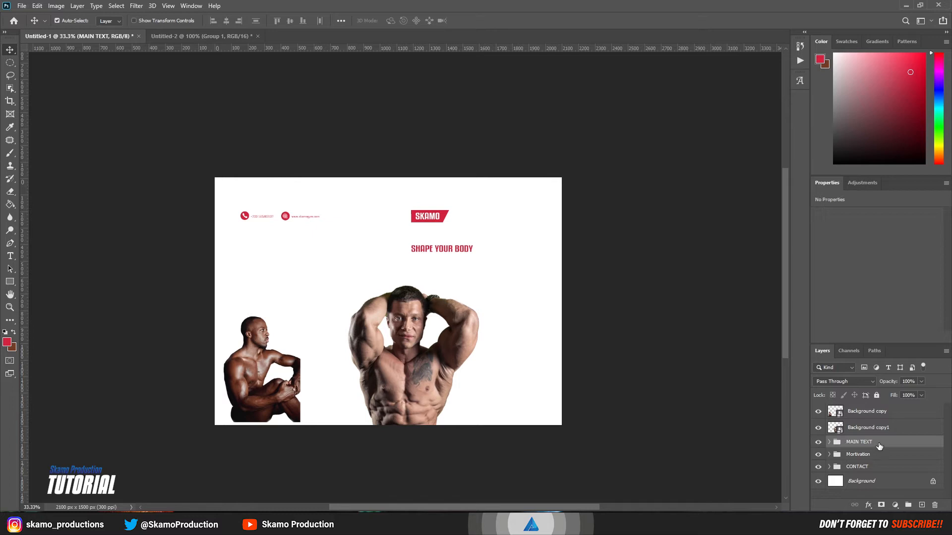
{"action": "left_click_drag", "start_coordinate": [879, 446], "coordinate": [205, 301]}
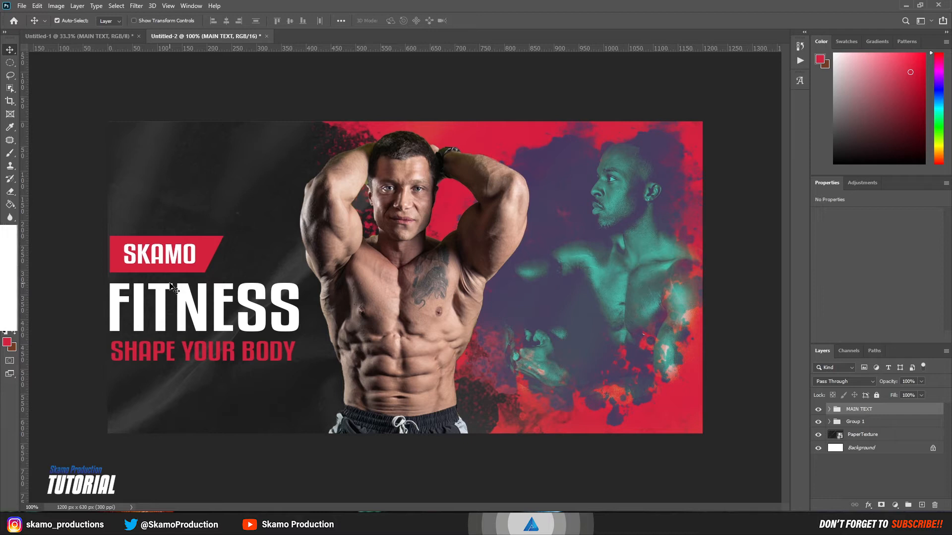
{"action": "mouse_move", "coordinate": [170, 286]}
{"action": "left_mouse_down"}
{"action": "mouse_move", "coordinate": [171, 271]}
{"action": "mouse_move", "coordinate": [182, 273]}
{"action": "left_mouse_up"}
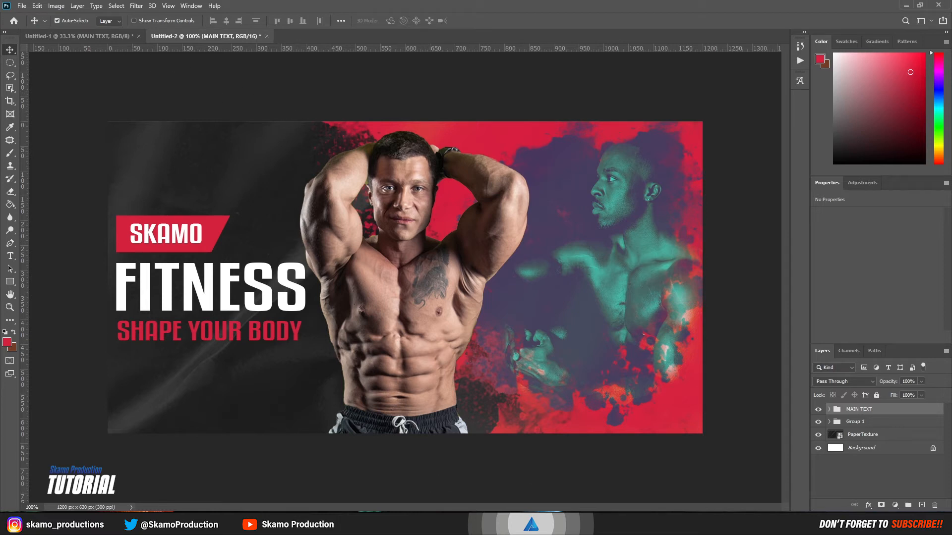
Step: Drag the Twitter icon from Icons8 Pichon onto the cover and shrink it near the top
{"action": "left_click", "coordinate": [773, 525]}
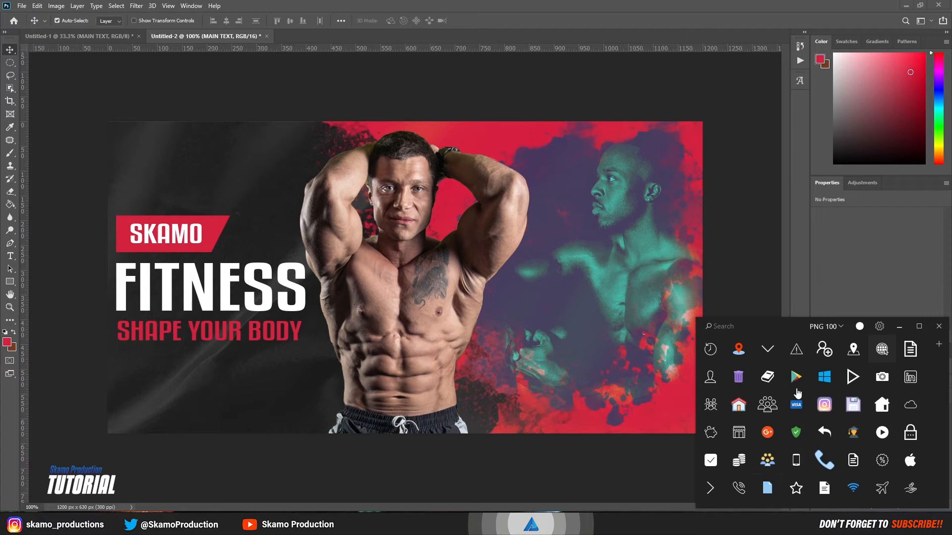
{"action": "scroll", "coordinate": [853, 399], "scroll_direction": "down", "scroll_amount": 5}
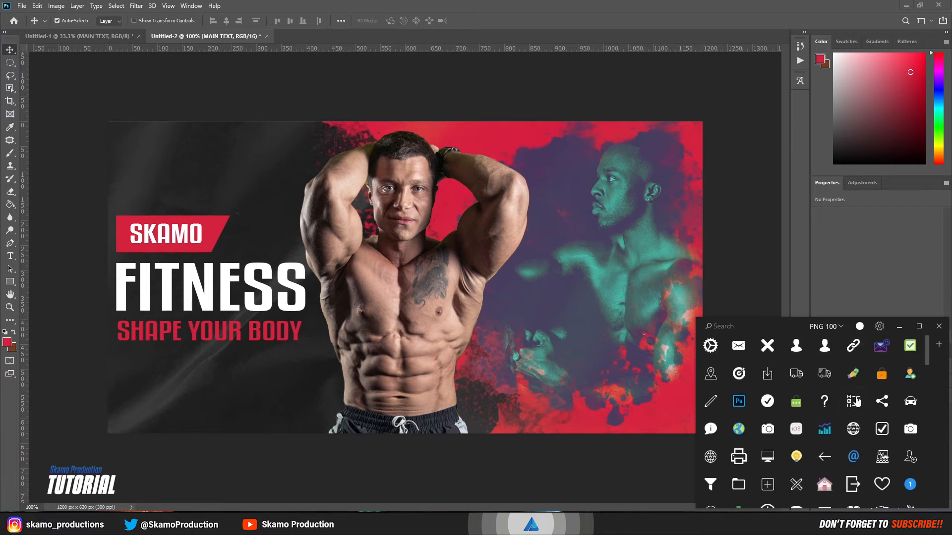
{"action": "scroll", "coordinate": [856, 401], "scroll_direction": "down", "scroll_amount": 5}
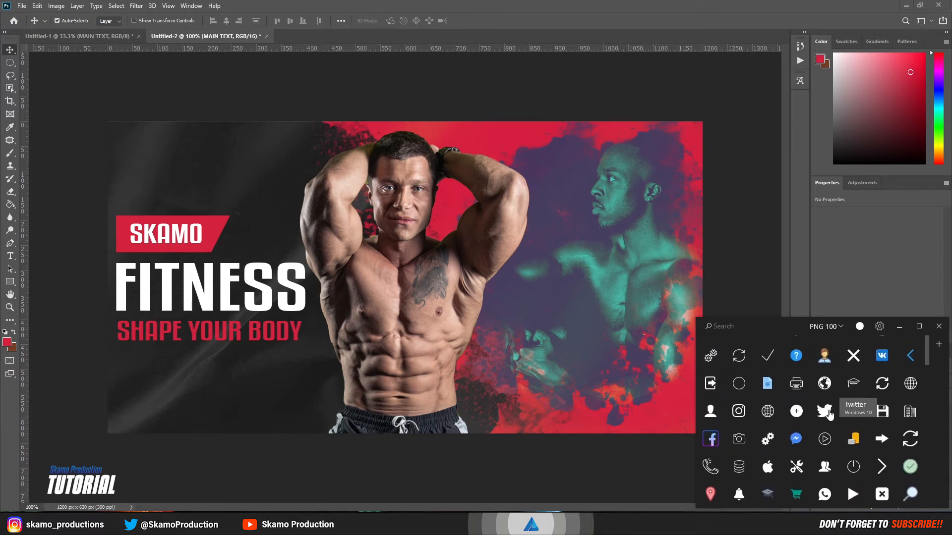
{"action": "left_click_drag", "start_coordinate": [829, 414], "coordinate": [623, 308]}
{"action": "left_click_drag", "start_coordinate": [578, 267], "coordinate": [579, 267]}
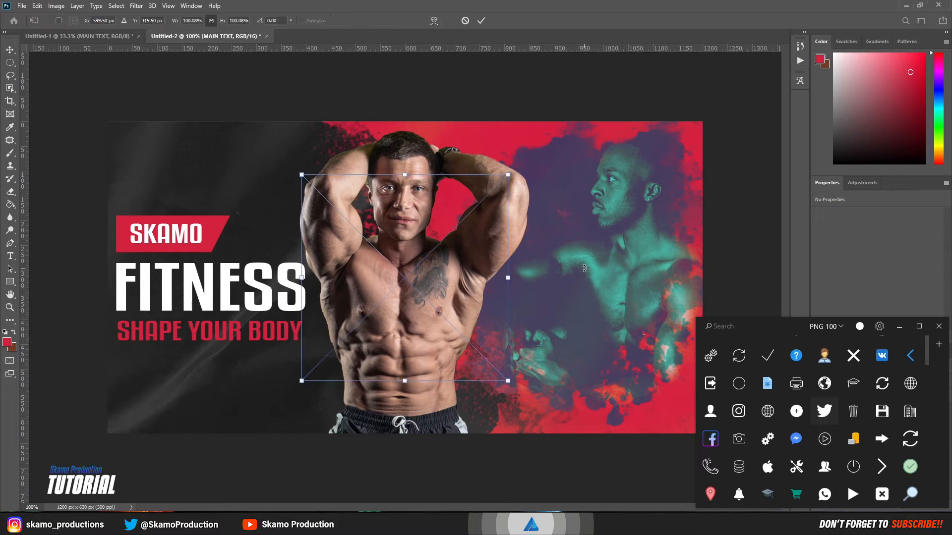
{"action": "left_click_drag", "start_coordinate": [507, 279], "coordinate": [598, 156]}
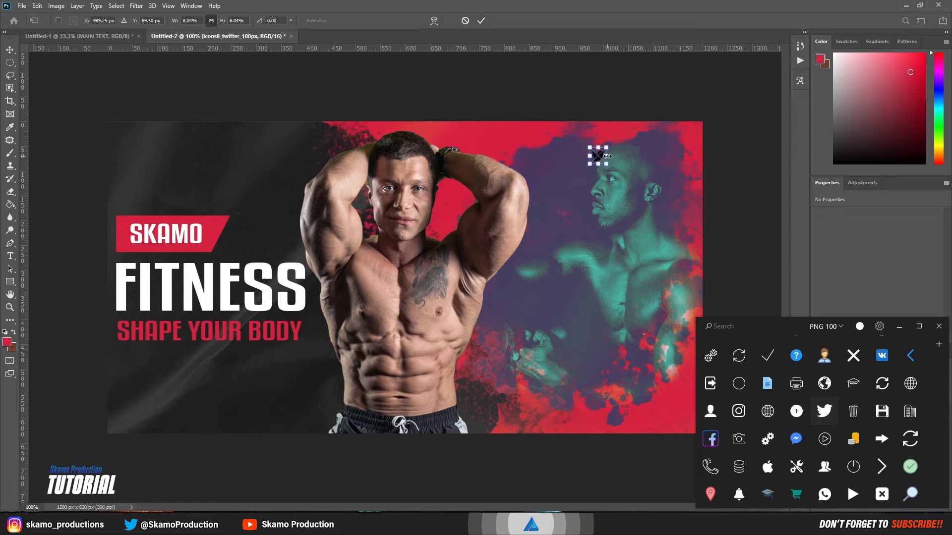
{"action": "left_click_drag", "start_coordinate": [610, 156], "coordinate": [608, 156]}
{"action": "left_click", "coordinate": [481, 21]}
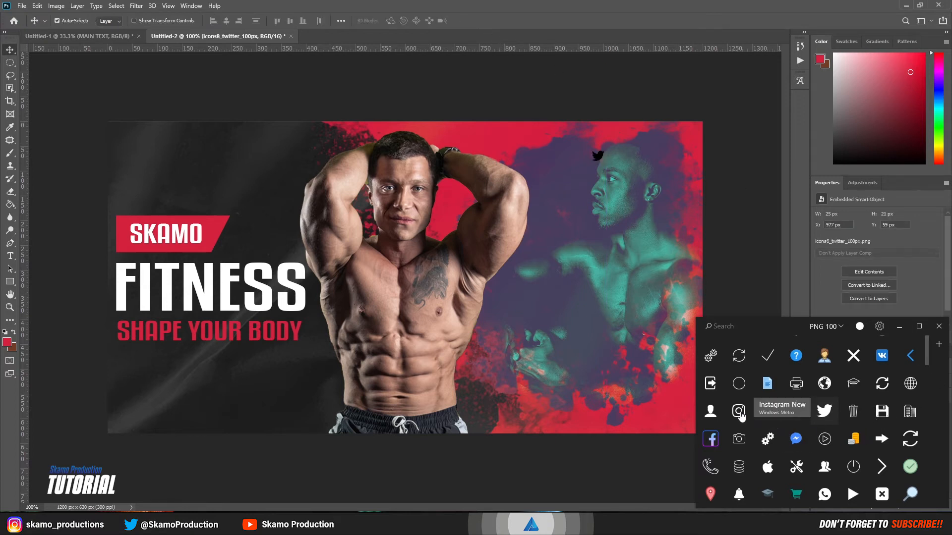
Step: Place the Facebook icon beside it near the cover's top
{"action": "scroll", "coordinate": [821, 412], "scroll_direction": "down", "scroll_amount": 6}
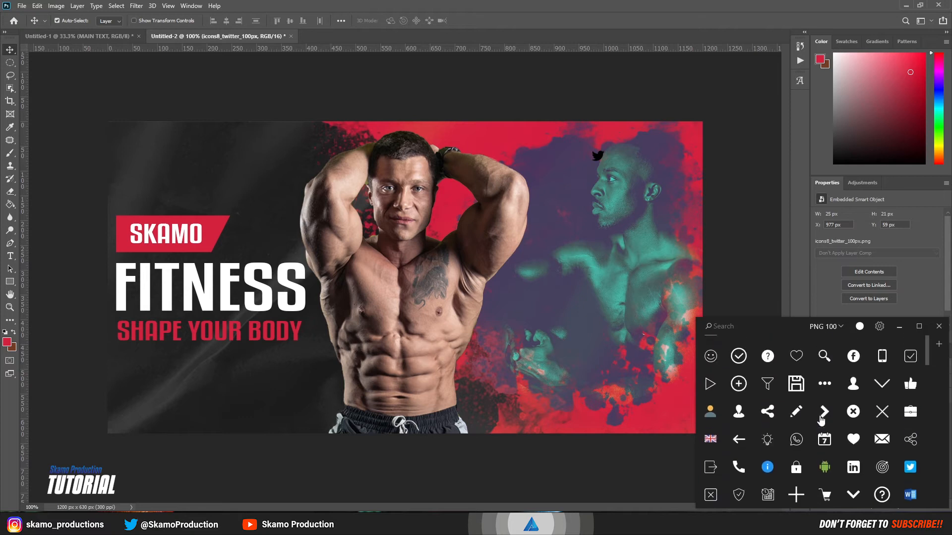
{"action": "scroll", "coordinate": [822, 419], "scroll_direction": "up", "scroll_amount": 4}
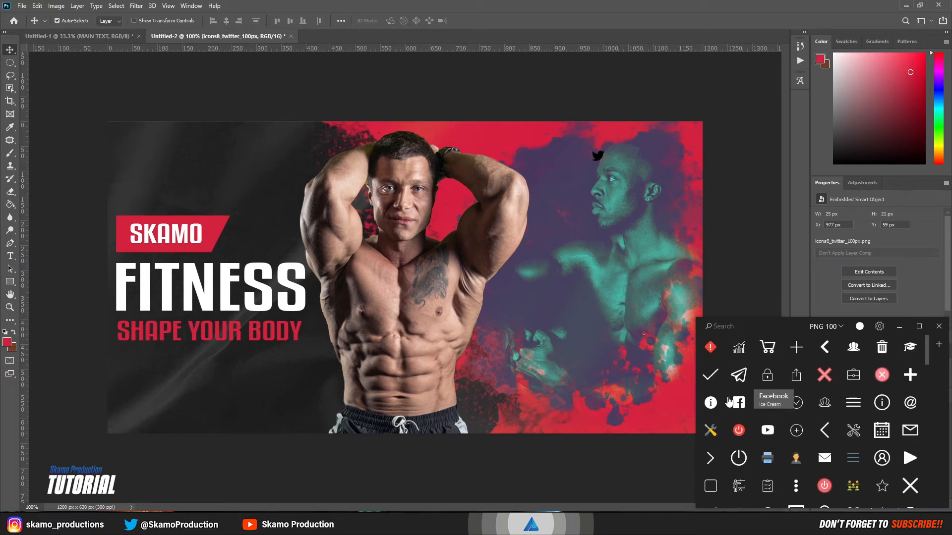
{"action": "left_click_drag", "start_coordinate": [739, 404], "coordinate": [582, 156]}
{"action": "left_click", "coordinate": [481, 21]}
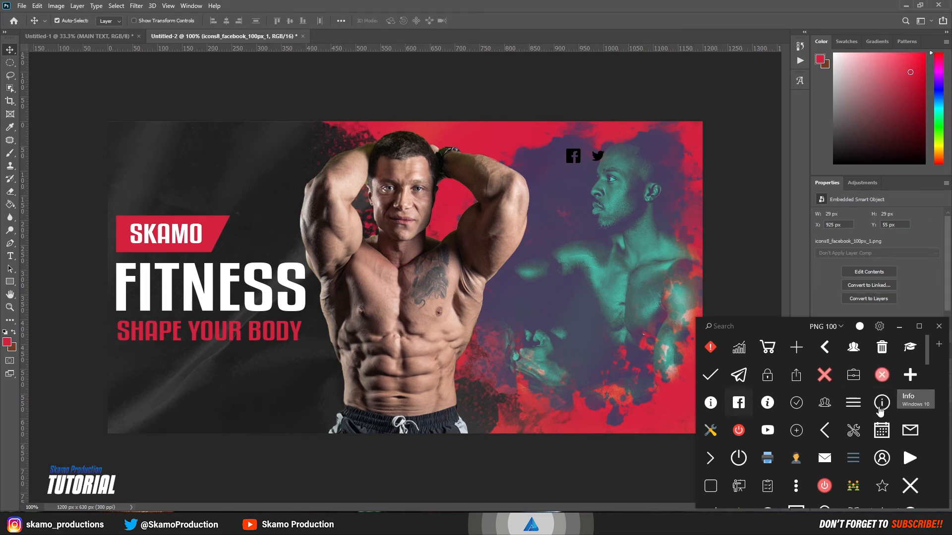
Step: Place the Instagram icon in the row, then close Icons8 Pichon
{"action": "scroll", "coordinate": [868, 415], "scroll_direction": "down", "scroll_amount": 3}
{"action": "scroll", "coordinate": [868, 415], "scroll_direction": "up", "scroll_amount": 5}
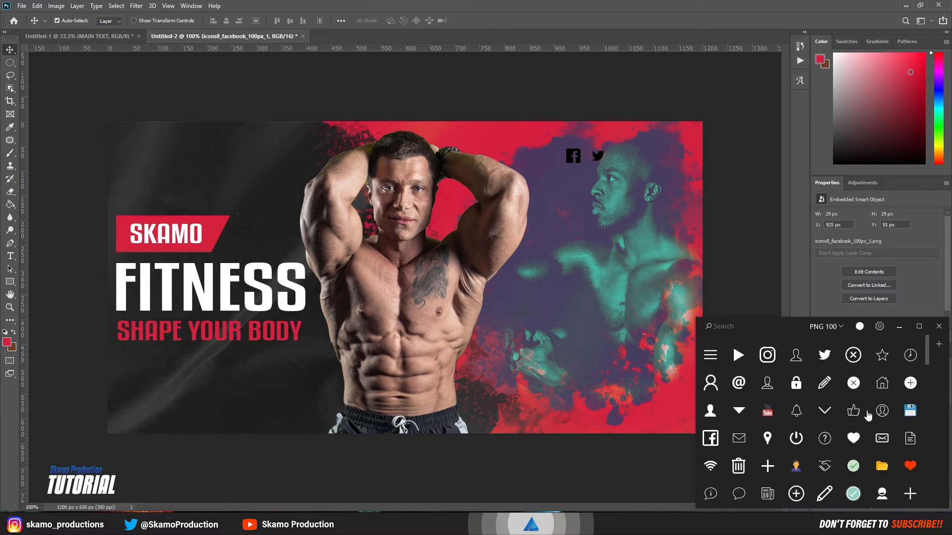
{"action": "scroll", "coordinate": [868, 416], "scroll_direction": "up", "scroll_amount": 3}
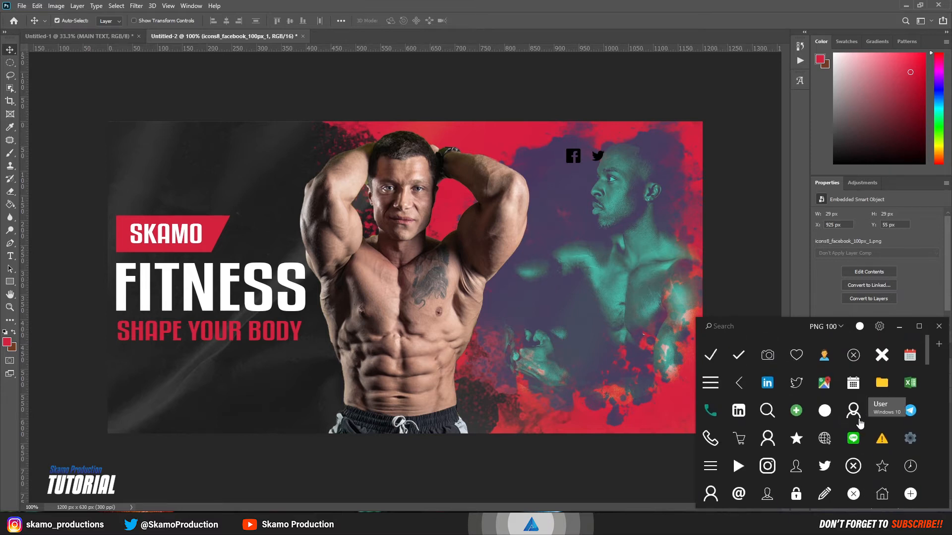
{"action": "scroll", "coordinate": [823, 436], "scroll_direction": "up", "scroll_amount": 3}
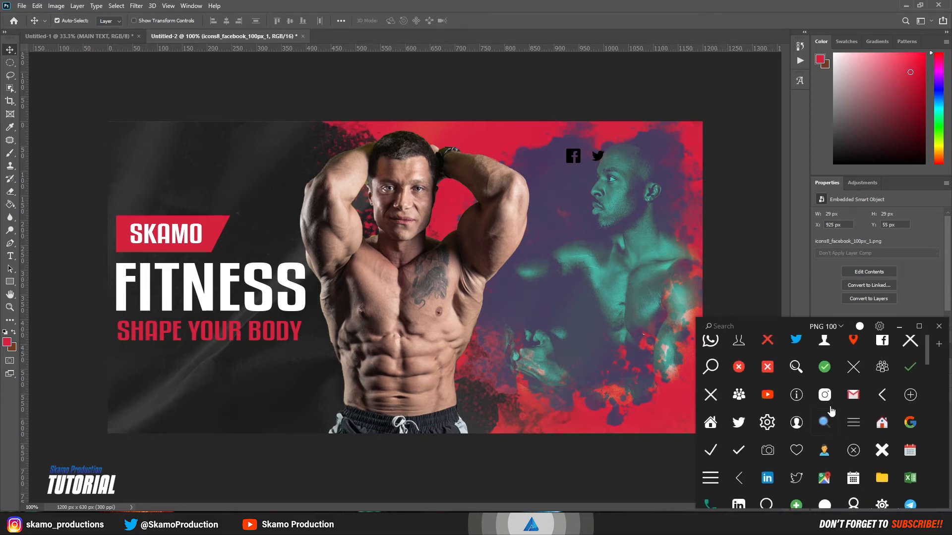
{"action": "left_click_drag", "start_coordinate": [548, 274], "coordinate": [619, 157]}
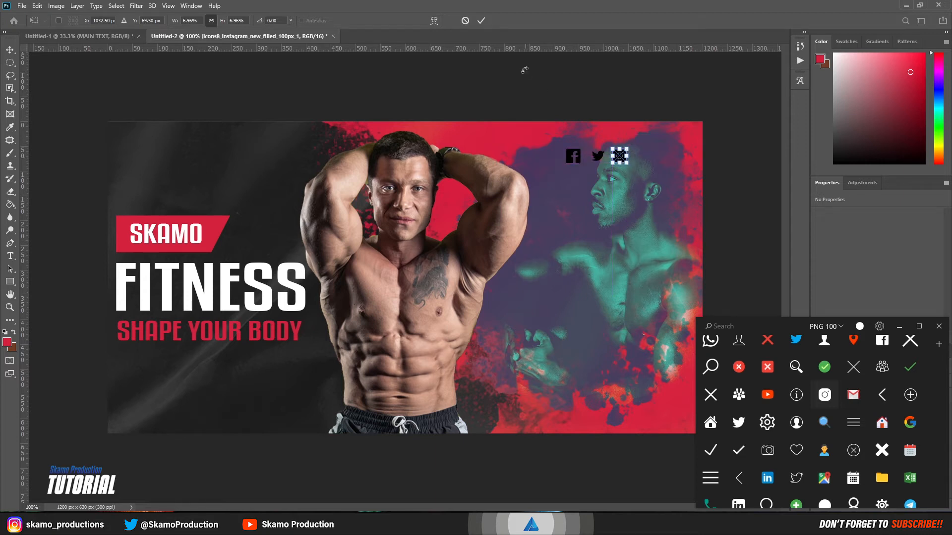
{"action": "left_click", "coordinate": [481, 22]}
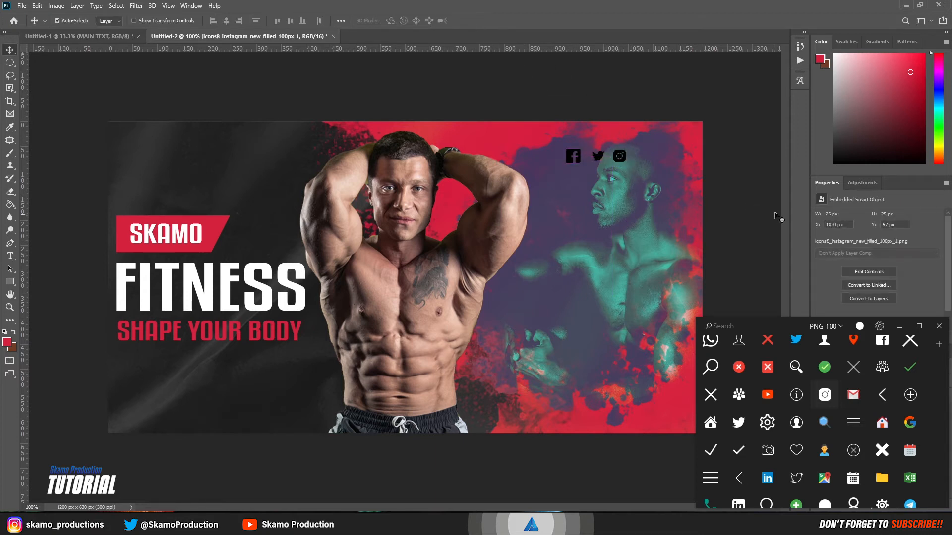
{"action": "left_click", "coordinate": [899, 327]}
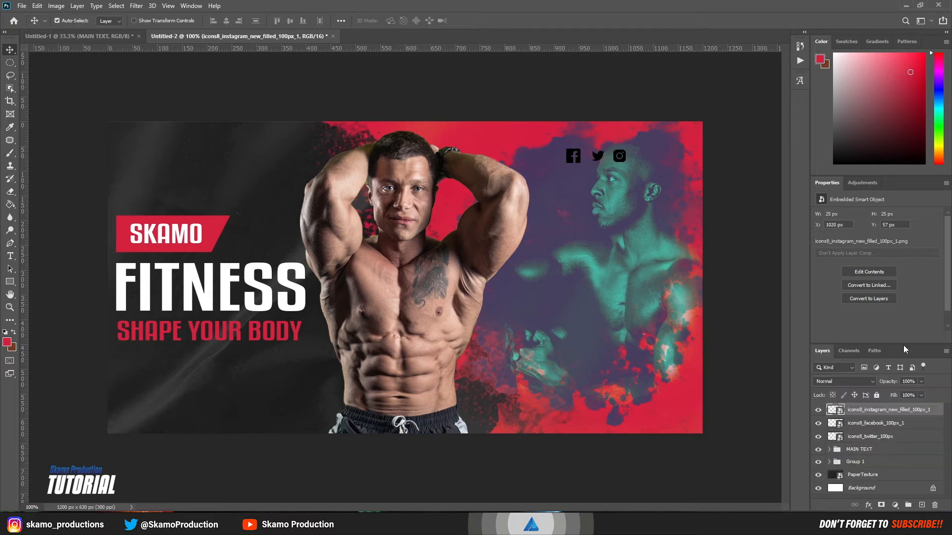
Step: Group the Twitter, Facebook and Instagram icon layers into Group 2
{"action": "left_click", "coordinate": [887, 436]}
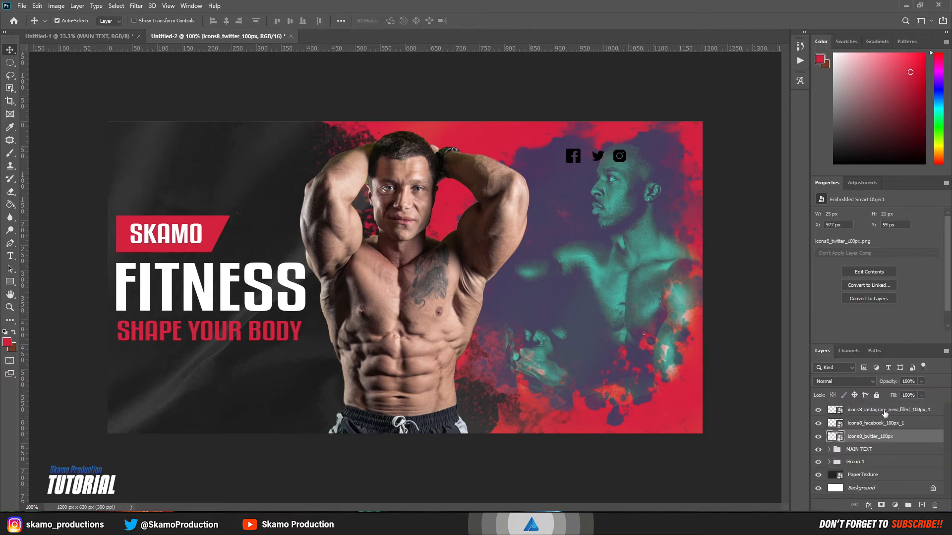
{"action": "left_click", "coordinate": [885, 411], "text": "shift"}
{"action": "left_click", "coordinate": [908, 505]}
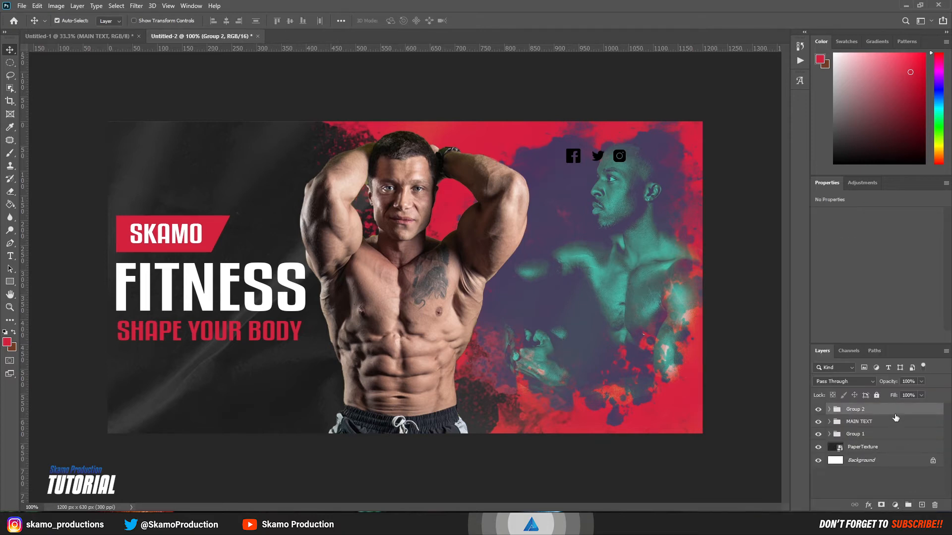
Step: Give Group 2 a white Color Overlay and move the icons toward the top-right corner
{"action": "double_click", "coordinate": [931, 410]}
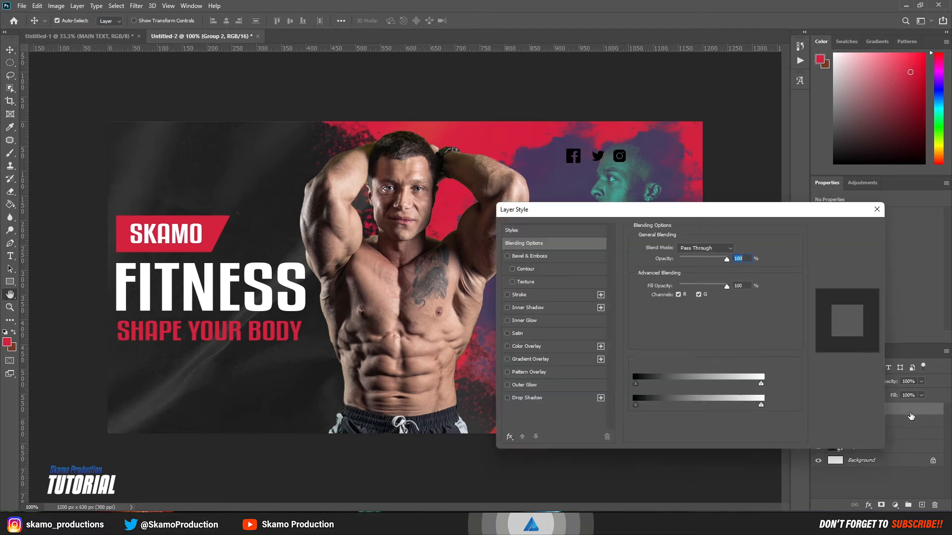
{"action": "left_click", "coordinate": [535, 346]}
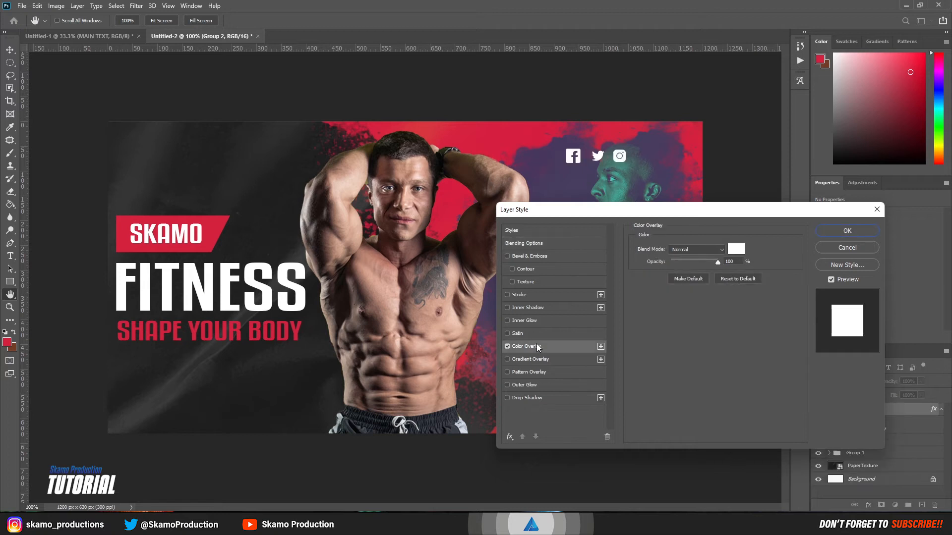
{"action": "left_click", "coordinate": [735, 249]}
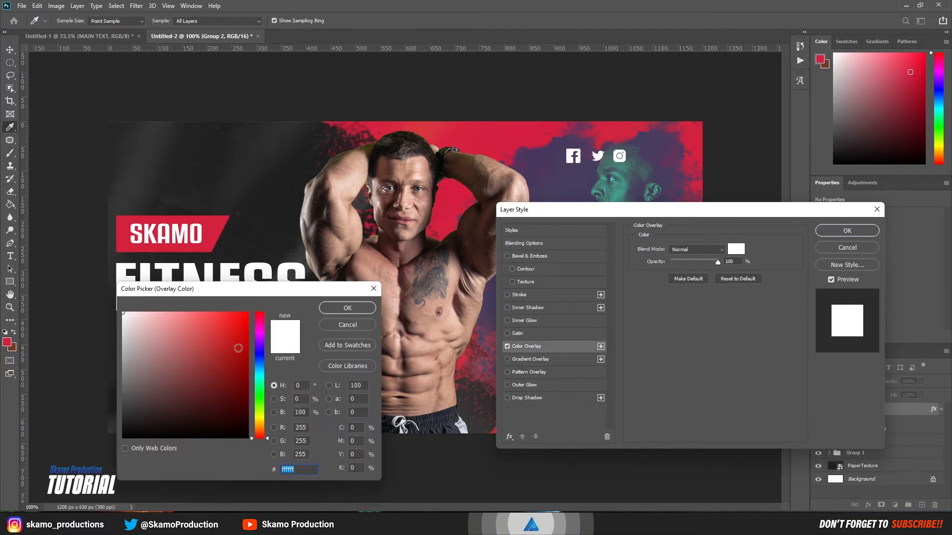
{"action": "left_click", "coordinate": [348, 308]}
{"action": "left_click", "coordinate": [837, 232]}
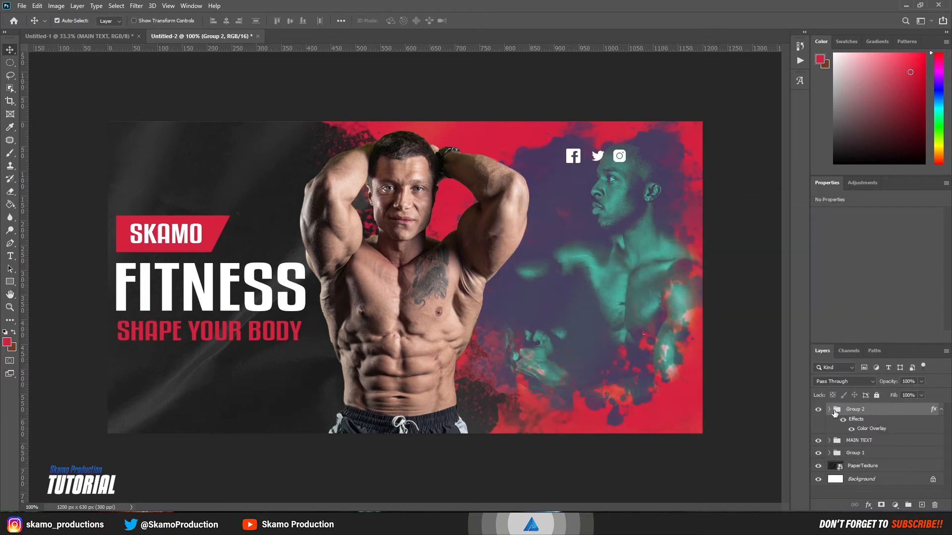
{"action": "left_click", "coordinate": [940, 411]}
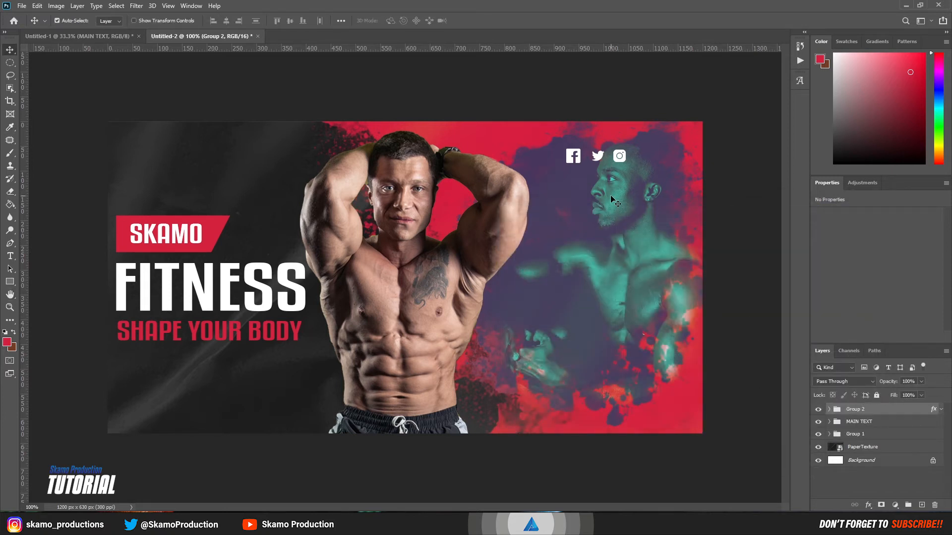
{"action": "left_click_drag", "start_coordinate": [620, 158], "coordinate": [678, 144]}
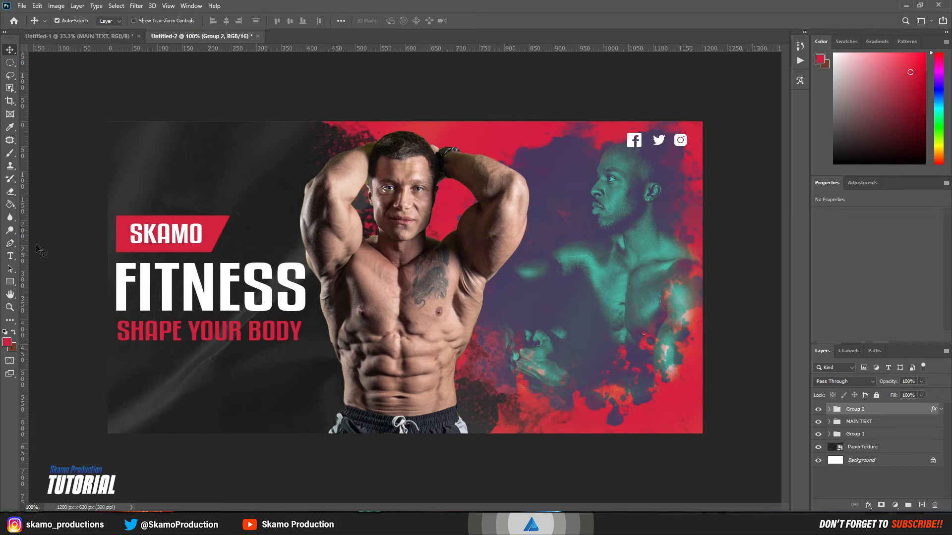
Step: Add a small white FELLOW US text layer and place it just left of the Facebook icon
{"action": "left_click", "coordinate": [10, 256]}
{"action": "left_click", "coordinate": [537, 160]}
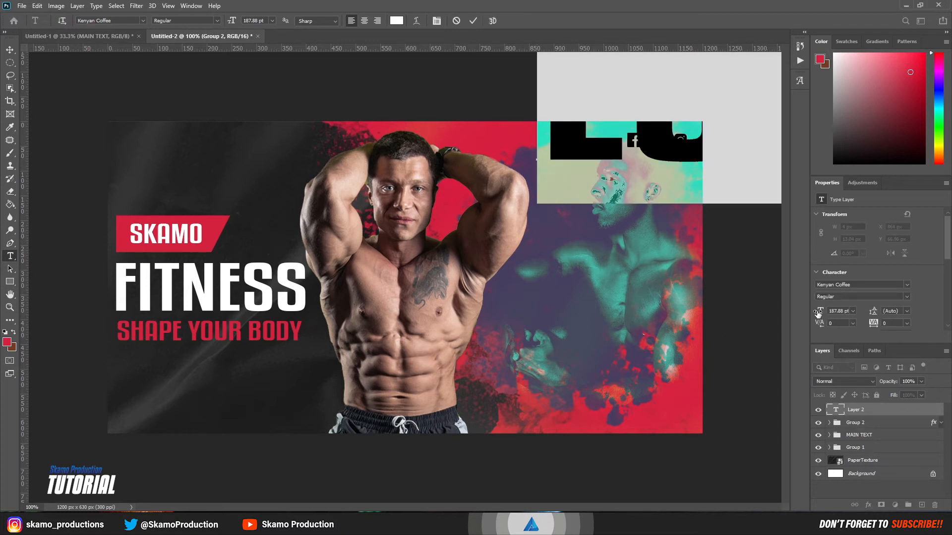
{"action": "left_click_drag", "start_coordinate": [811, 313], "coordinate": [728, 318]}
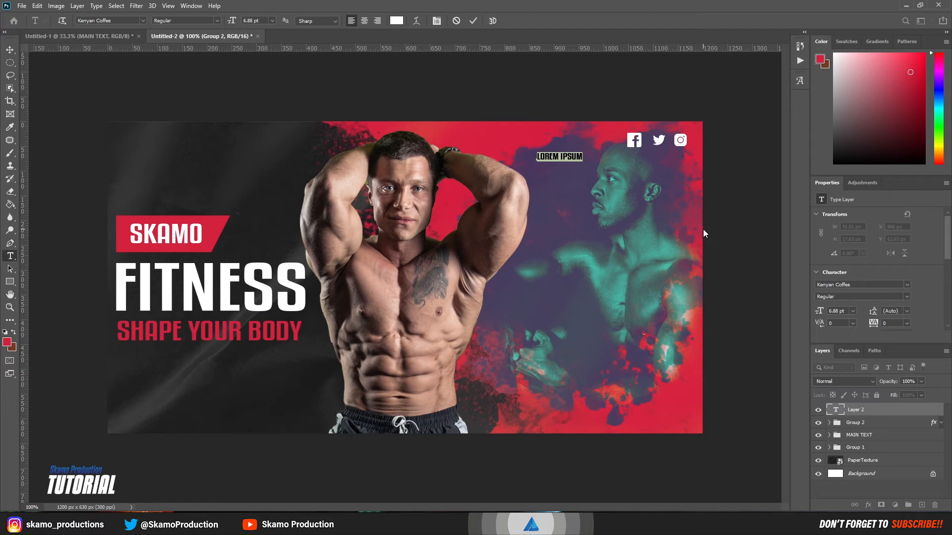
{"action": "key", "text": "BackSpace"}
{"action": "type", "text": "FELLOW US"}
{"action": "left_click", "coordinate": [473, 21]}
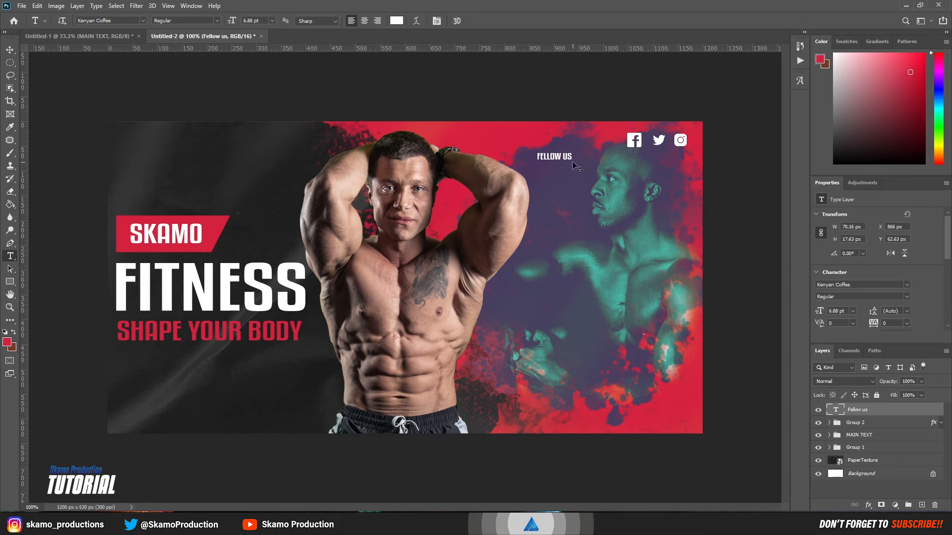
{"action": "left_click_drag", "start_coordinate": [571, 158], "coordinate": [616, 144]}
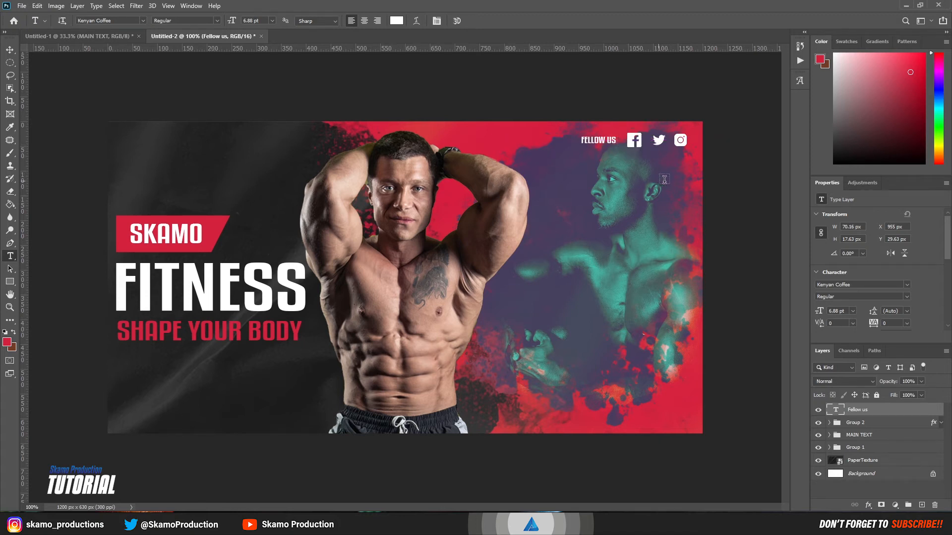
{"action": "left_click", "coordinate": [863, 427]}
Step: Scale the social icon group down to about 74.6% and nudge it left beside FELLOW US
{"action": "key", "text": "ctrl+t"}
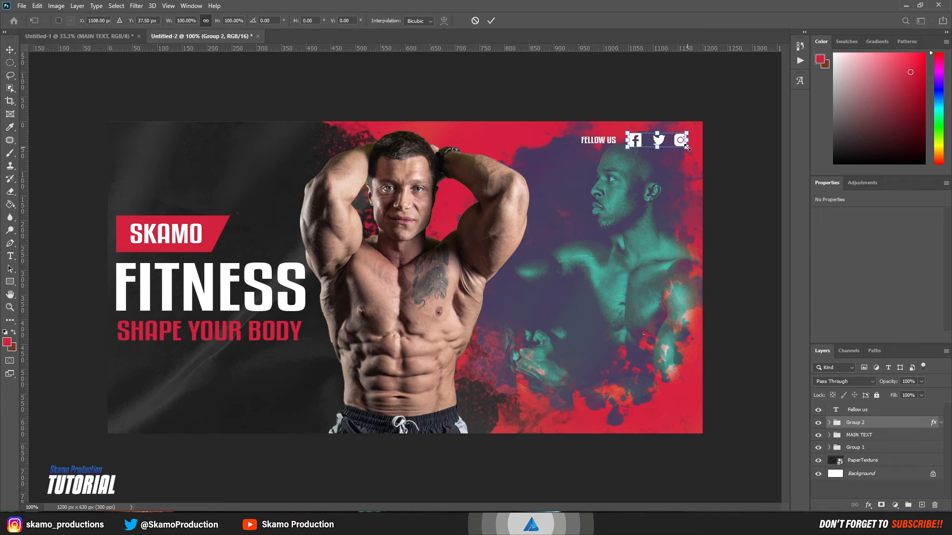
{"action": "left_click_drag", "start_coordinate": [687, 147], "coordinate": [673, 144]}
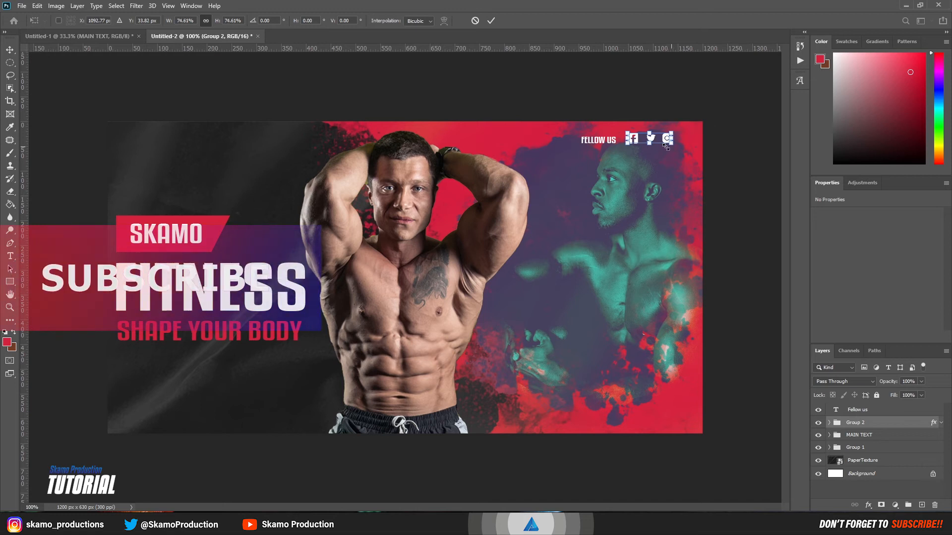
{"action": "left_click", "coordinate": [493, 20]}
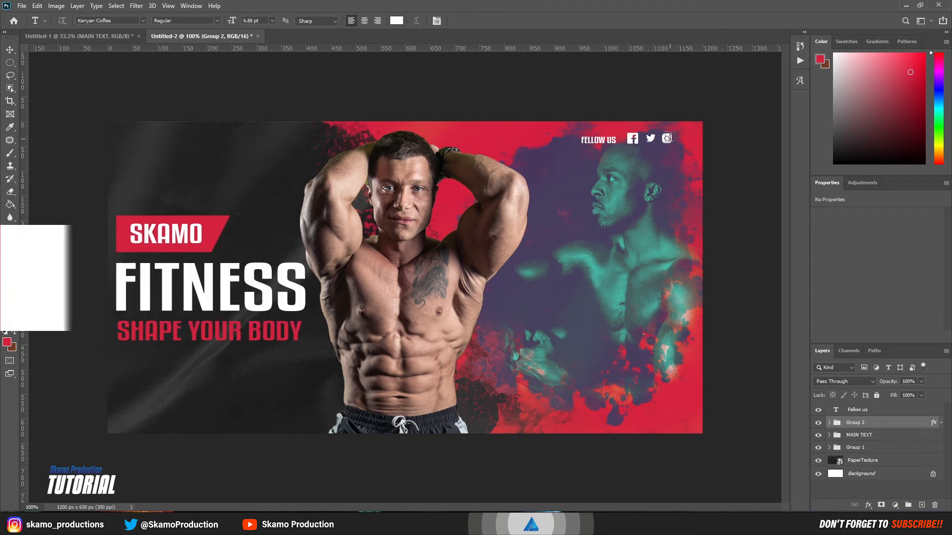
{"action": "left_click", "coordinate": [10, 50]}
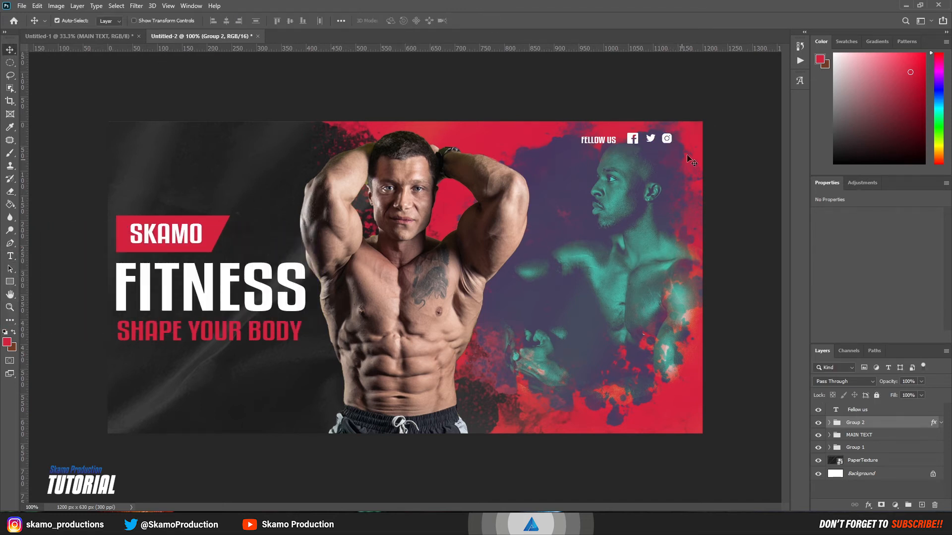
{"action": "key", "text": "ctrl"}
{"action": "left_click_drag", "start_coordinate": [670, 143], "coordinate": [665, 144]}
{"action": "left_click", "coordinate": [858, 411]}
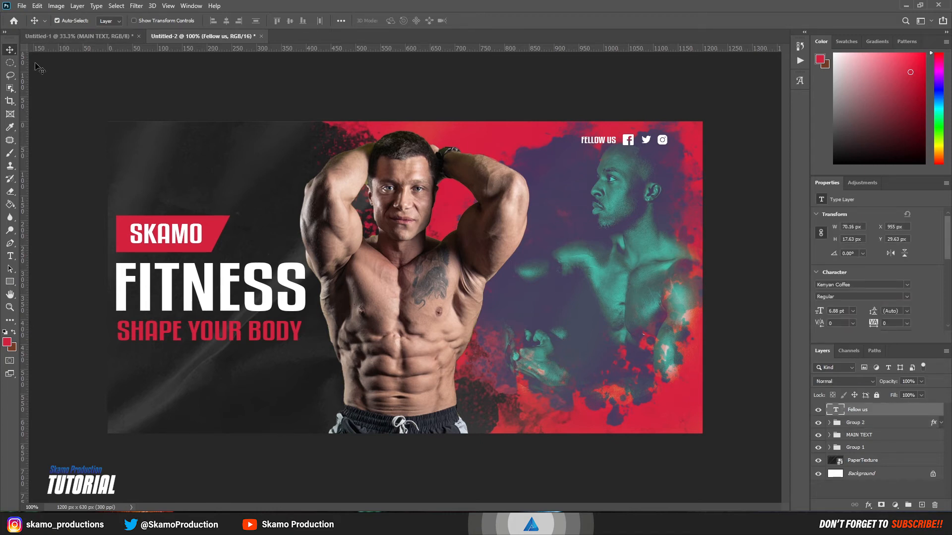
Step: Copy the Mortivation group with the STOP EXCUSES JOIN US TODAY slogan in and place it right
{"action": "key", "text": "ctrl+Tab"}
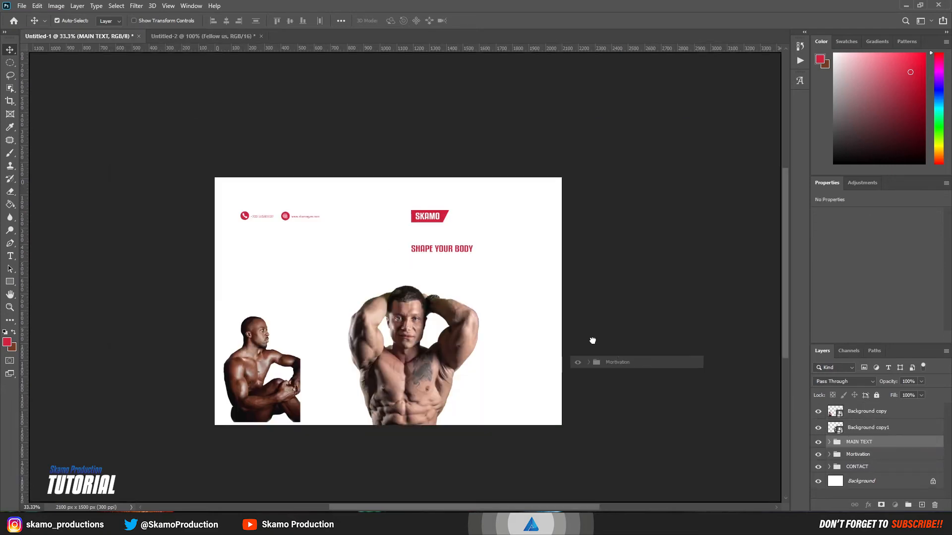
{"action": "left_click", "coordinate": [247, 37]}
{"action": "left_click_drag", "start_coordinate": [248, 36], "coordinate": [638, 310]}
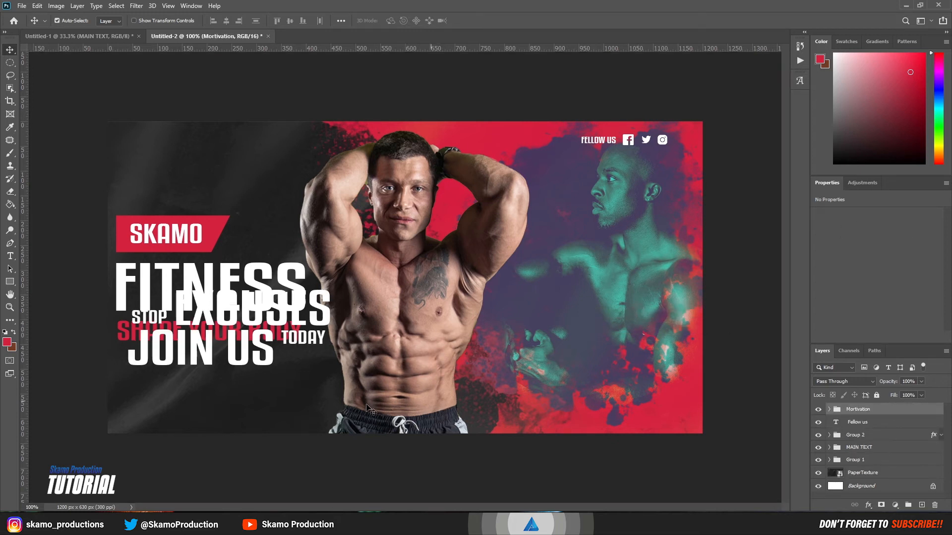
{"action": "key", "text": "ctrl"}
{"action": "left_click_drag", "start_coordinate": [283, 370], "coordinate": [638, 339]}
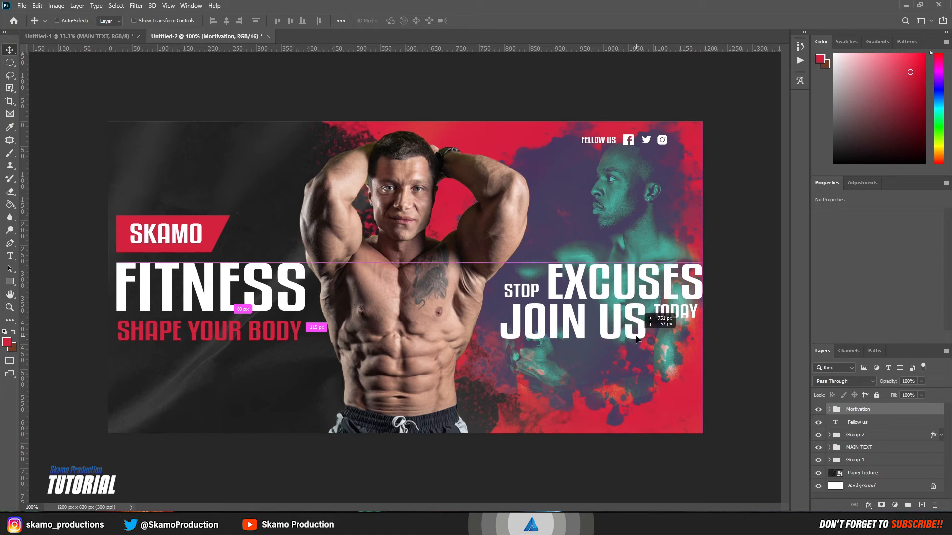
{"action": "left_click_drag", "start_coordinate": [636, 336], "coordinate": [632, 336]}
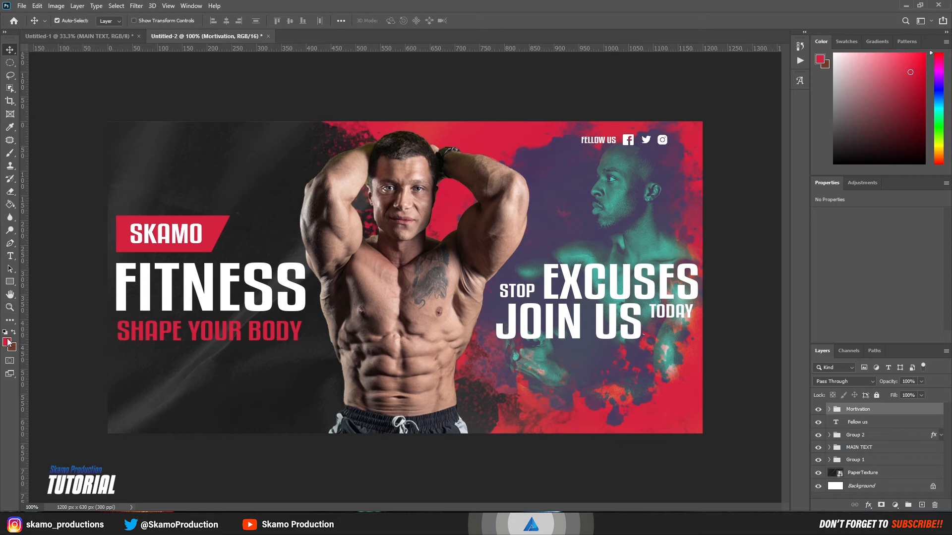
{"action": "left_click", "coordinate": [10, 282]}
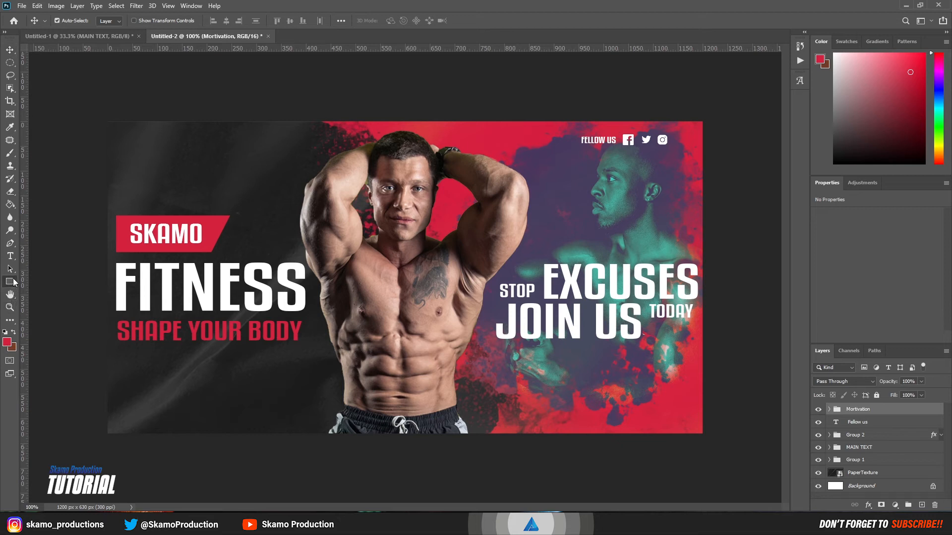
Step: Draw a white 601 × 109 px rectangle across the bottom right of the cover
{"action": "left_click", "coordinate": [7, 342]}
{"action": "left_click_drag", "start_coordinate": [134, 325], "coordinate": [114, 307]}
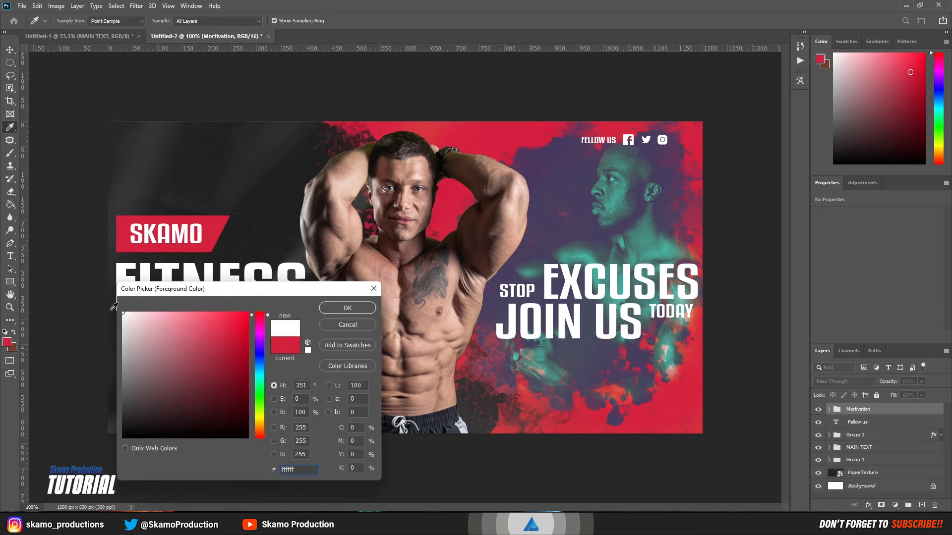
{"action": "left_click", "coordinate": [337, 309]}
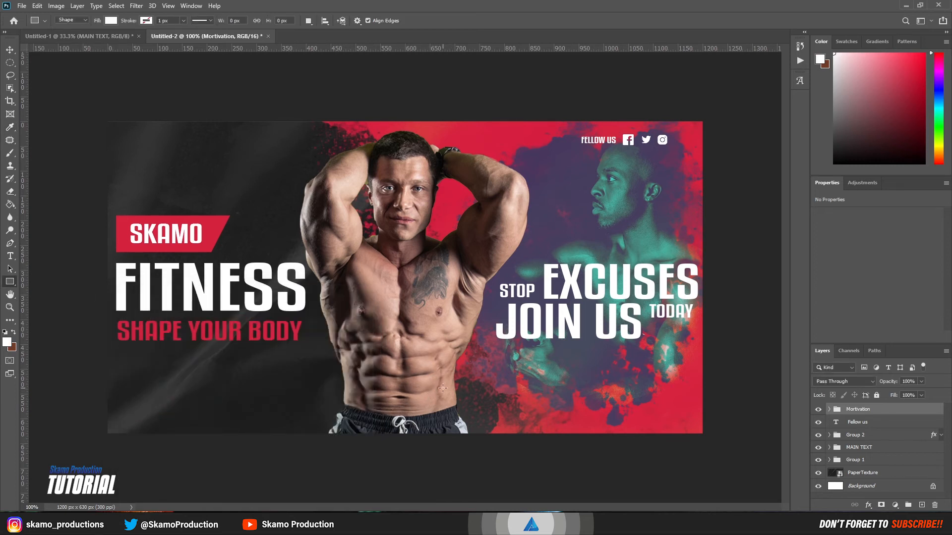
{"action": "left_click_drag", "start_coordinate": [431, 384], "coordinate": [728, 438]}
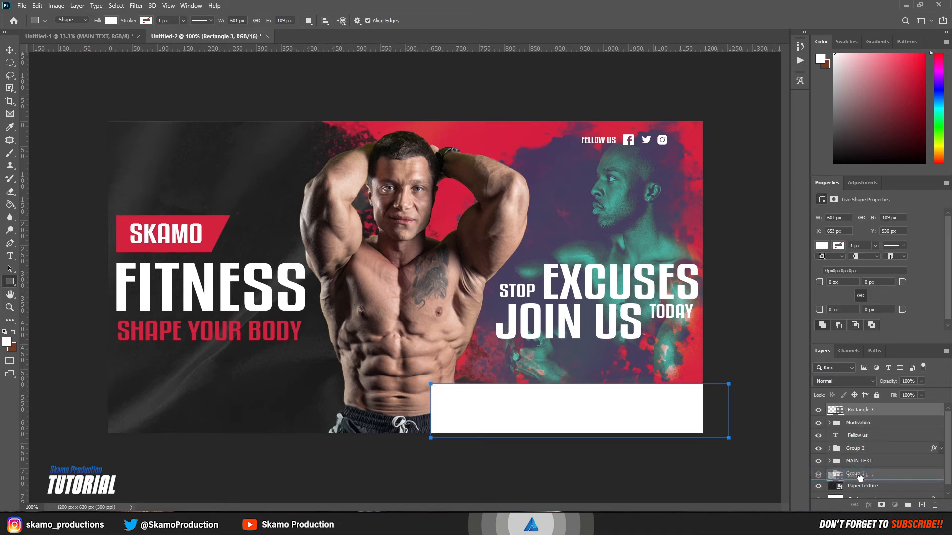
Step: Move Rectangle 3 into Group 1, beneath the Background copy1 bodybuilder layer
{"action": "left_click_drag", "start_coordinate": [860, 478], "coordinate": [861, 479]}
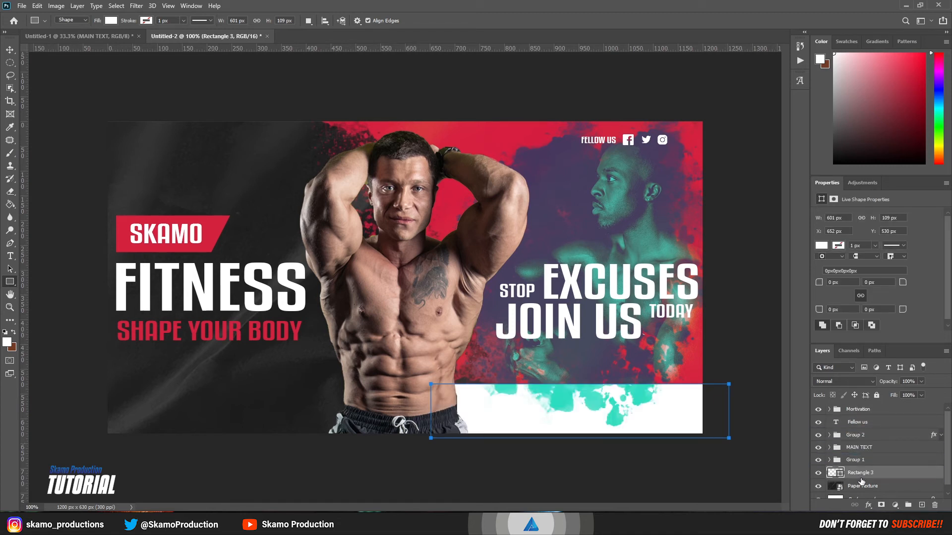
{"action": "left_click_drag", "start_coordinate": [861, 474], "coordinate": [856, 454]}
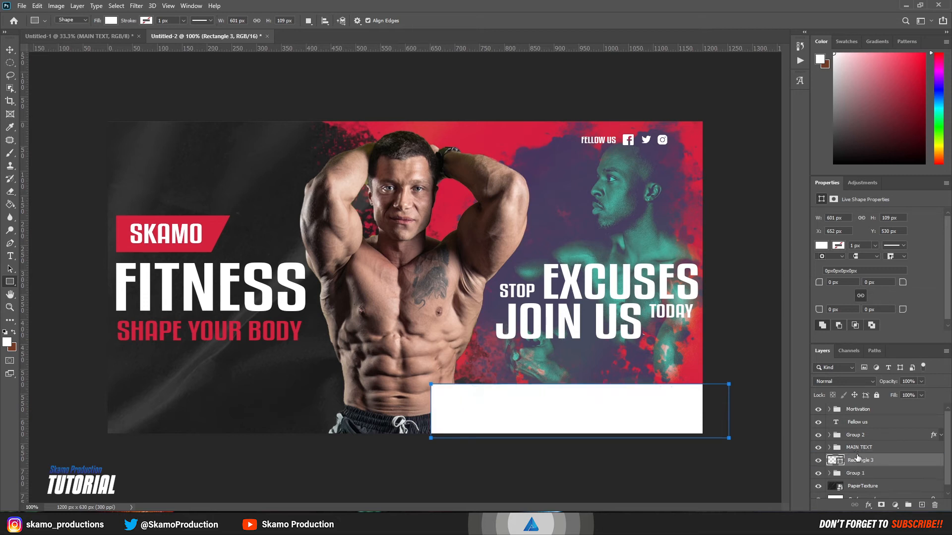
{"action": "left_click", "coordinate": [829, 474]}
{"action": "left_click_drag", "start_coordinate": [853, 462], "coordinate": [860, 494]}
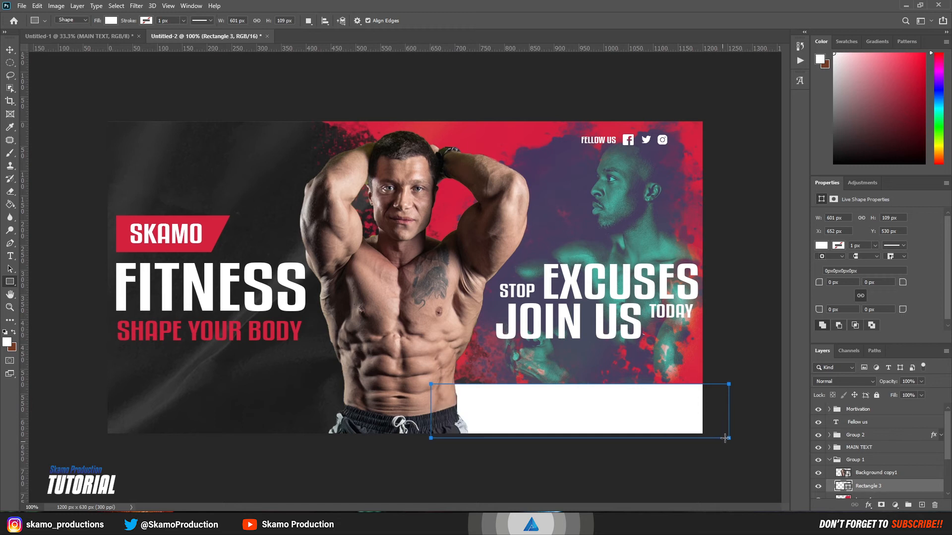
{"action": "left_click", "coordinate": [826, 461]}
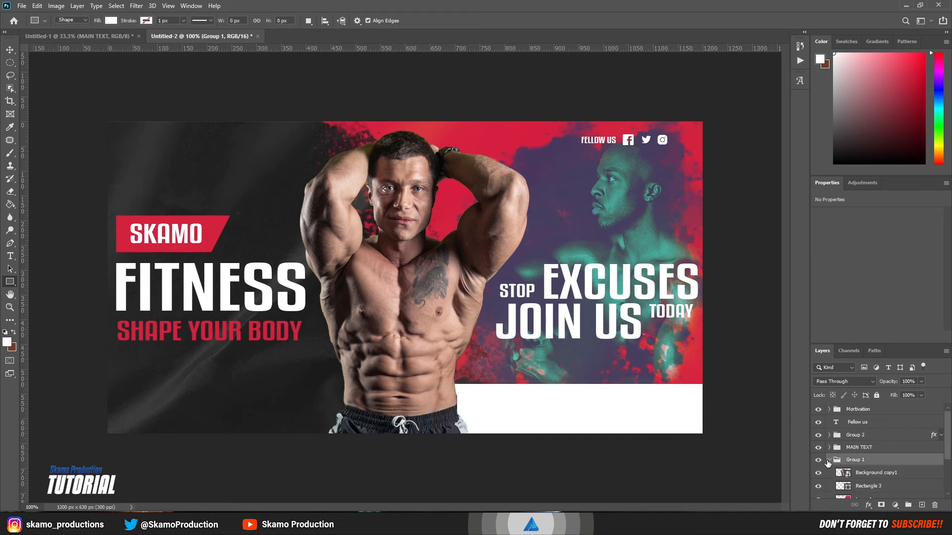
Step: Draw a small red 42 × 42 px circle, Ellipse 1, in the white bar and position it
{"action": "right_click", "coordinate": [11, 284]}
{"action": "left_click", "coordinate": [45, 302]}
{"action": "left_click_drag", "start_coordinate": [479, 403], "coordinate": [514, 425]}
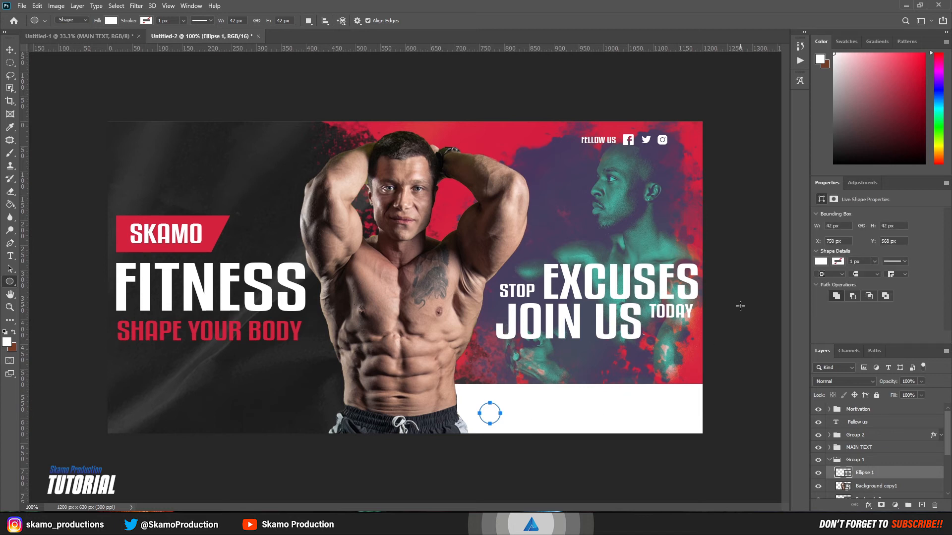
{"action": "left_click", "coordinate": [821, 262]}
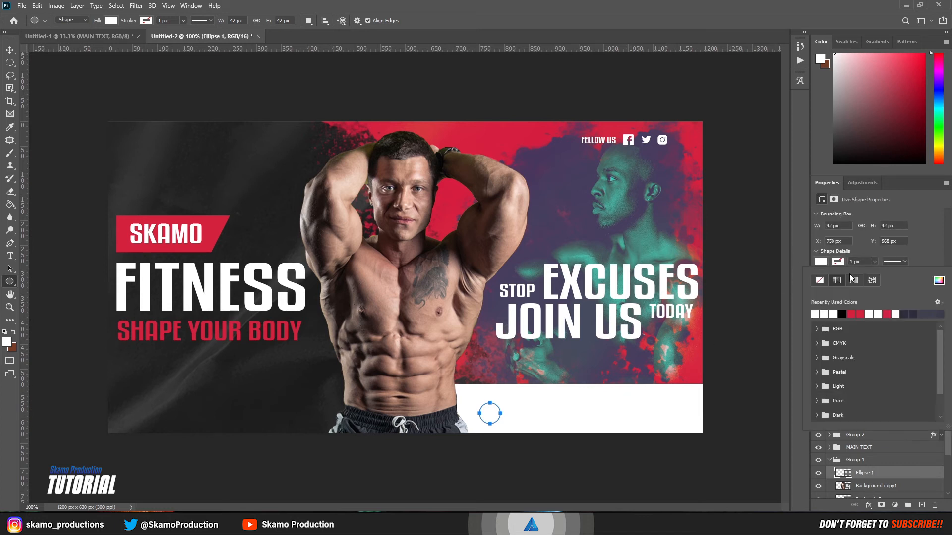
{"action": "left_click", "coordinate": [852, 313]}
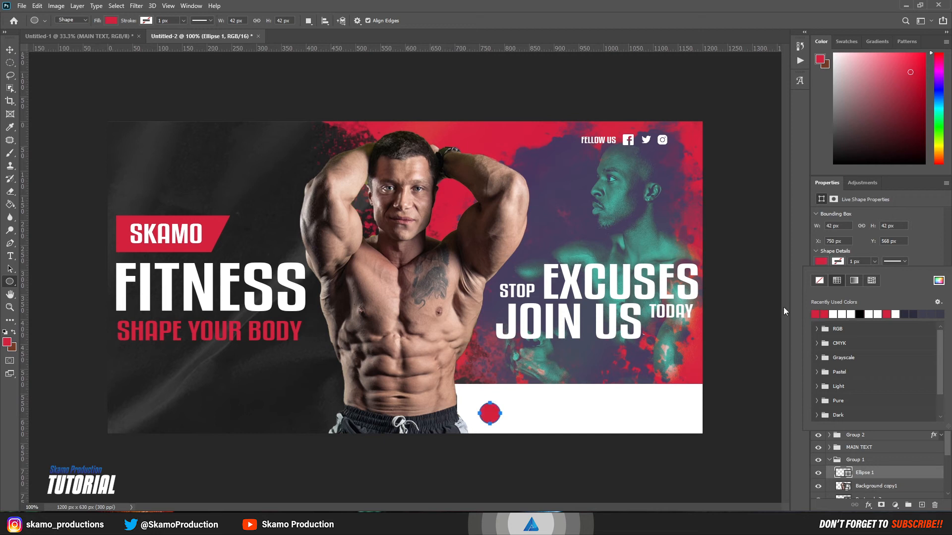
{"action": "left_click", "coordinate": [10, 49]}
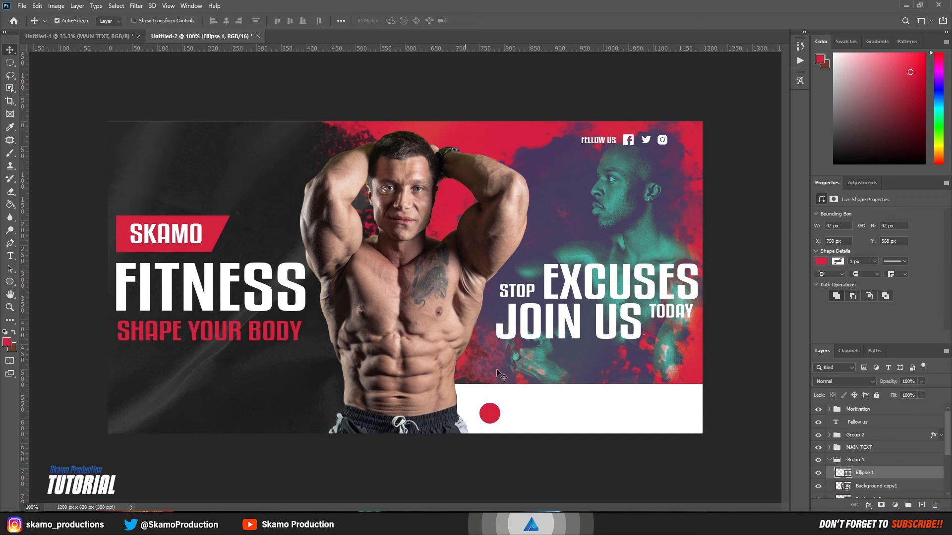
{"action": "left_click_drag", "start_coordinate": [490, 416], "coordinate": [593, 411]}
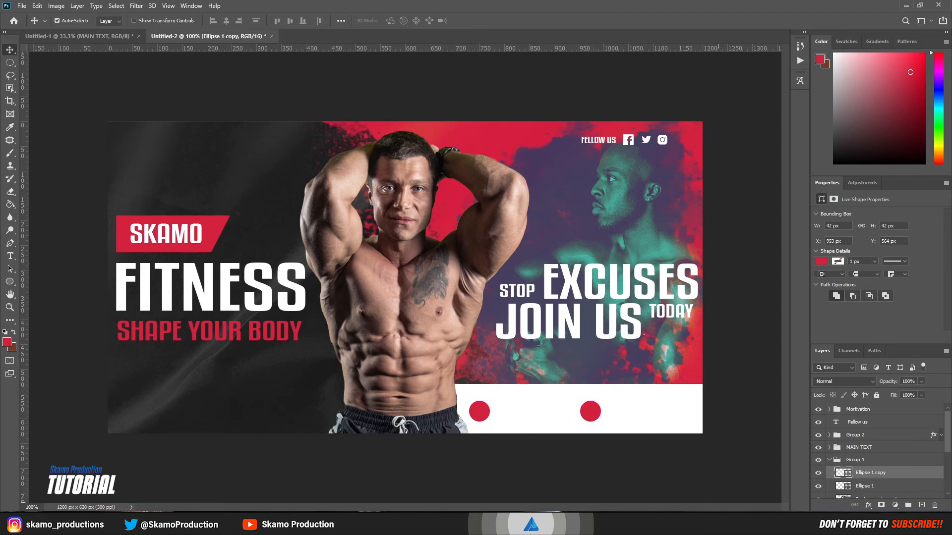
Step: Add the Icons8 phone icon, shrunk to 23 × 23 px, inside the left red circle
{"action": "left_click", "coordinate": [585, 524]}
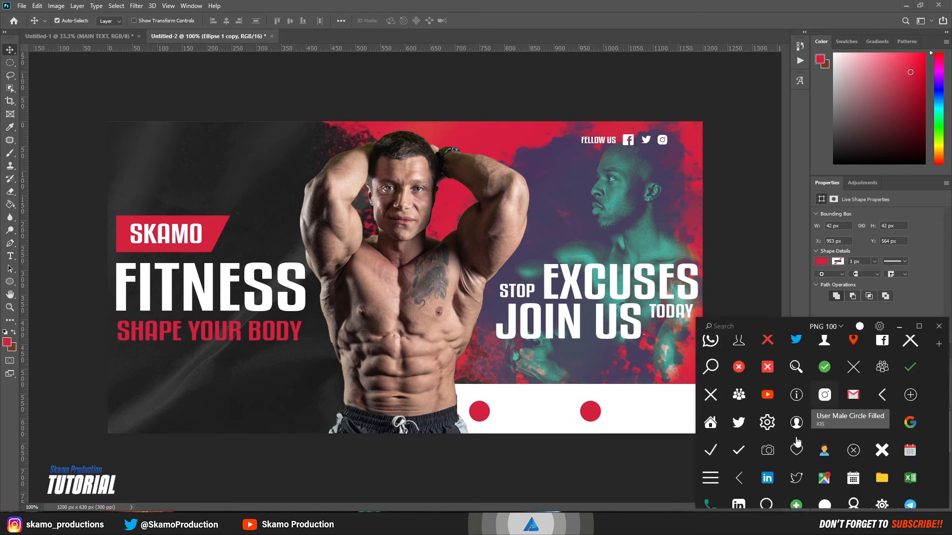
{"action": "scroll", "coordinate": [797, 443], "scroll_direction": "up", "scroll_amount": 2}
{"action": "left_click_drag", "start_coordinate": [797, 384], "coordinate": [527, 405]}
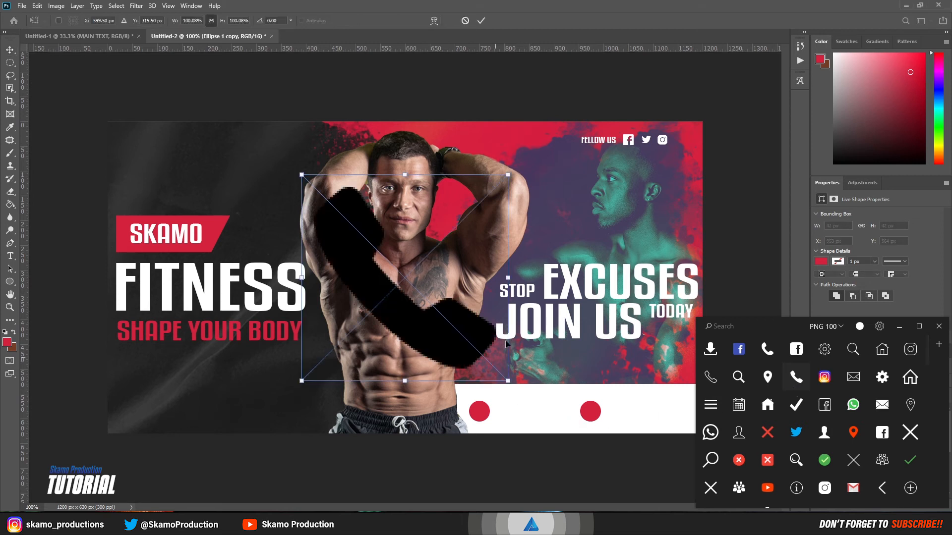
{"action": "left_click_drag", "start_coordinate": [508, 279], "coordinate": [485, 410]}
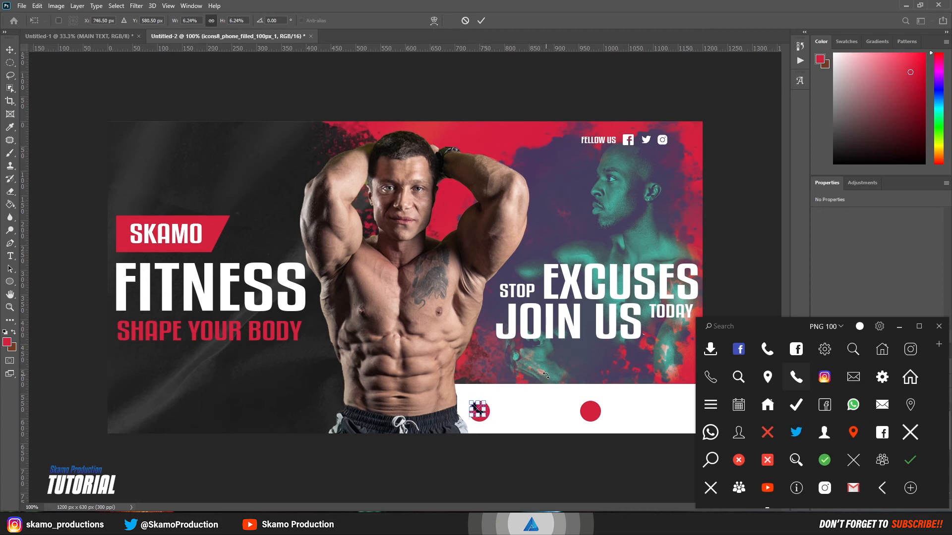
{"action": "key", "text": "Down"}
{"action": "key", "text": "Down"}
{"action": "key", "text": "Down"}
{"action": "key", "text": "Down"}
{"action": "key", "text": "Down"}
{"action": "key", "text": "Right"}
{"action": "key", "text": "Right"}
{"action": "key", "text": "Right"}
{"action": "left_click", "coordinate": [484, 22]}
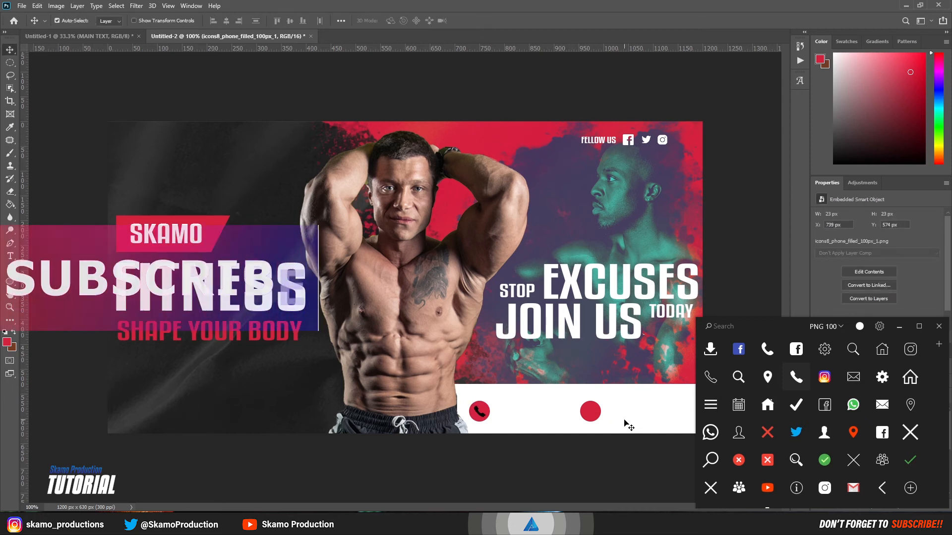
Step: Add the Icons8 globe icon, scaled to 6%, inside the right red circle
{"action": "key", "text": "Up"}
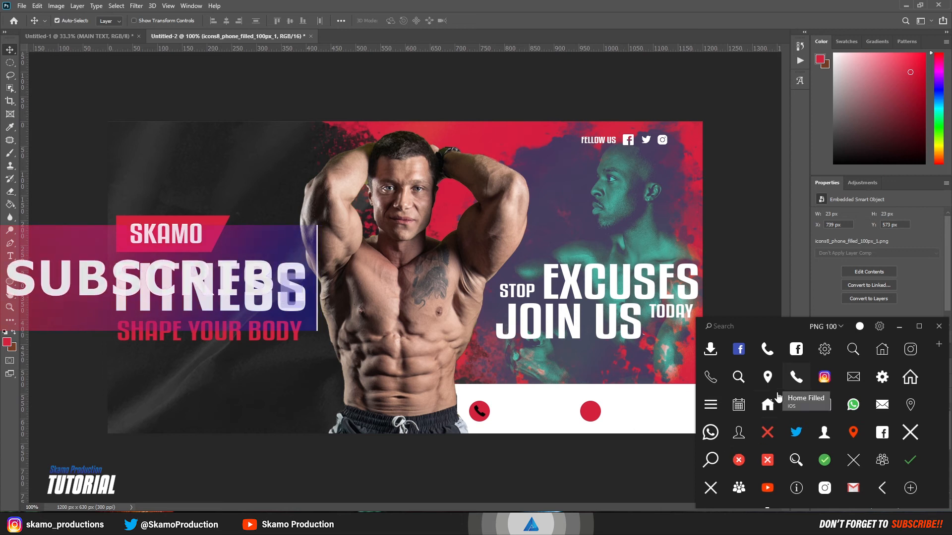
{"action": "scroll", "coordinate": [858, 424], "scroll_direction": "down", "scroll_amount": 10}
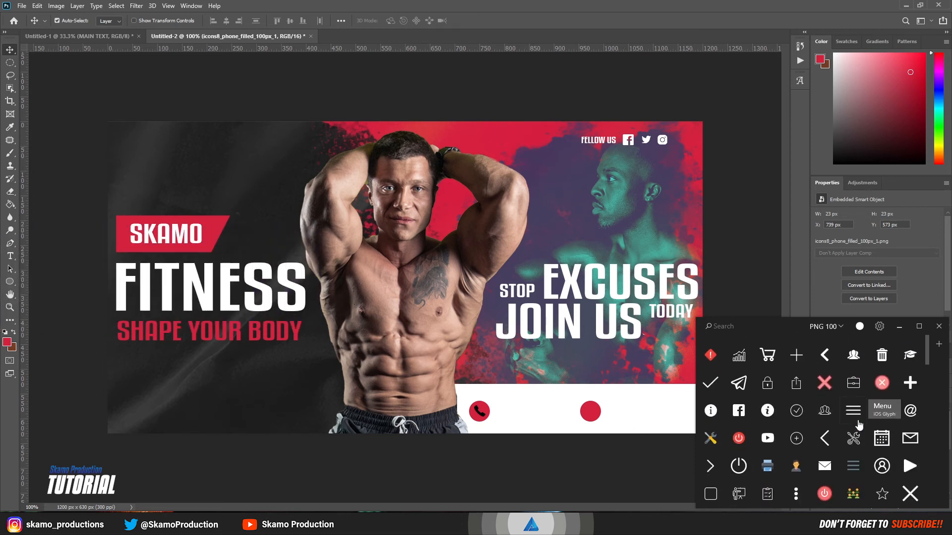
{"action": "scroll", "coordinate": [858, 424], "scroll_direction": "down", "scroll_amount": 10}
{"action": "scroll", "coordinate": [858, 424], "scroll_direction": "down", "scroll_amount": 5}
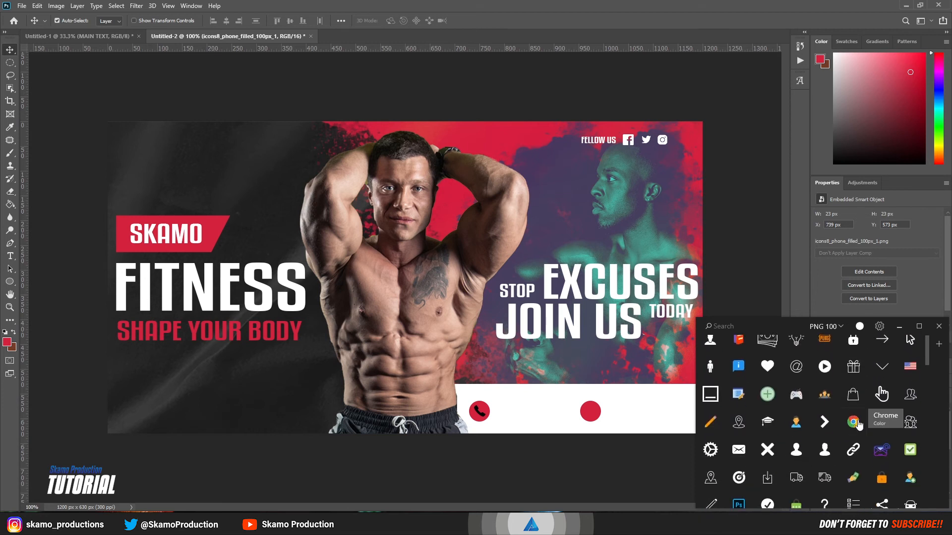
{"action": "scroll", "coordinate": [858, 424], "scroll_direction": "down", "scroll_amount": 10}
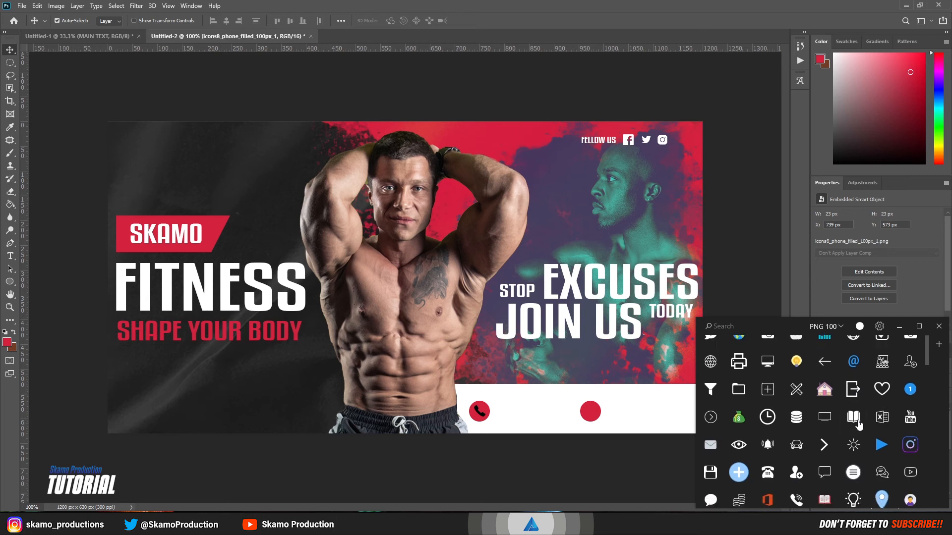
{"action": "scroll", "coordinate": [858, 424], "scroll_direction": "down", "scroll_amount": 10}
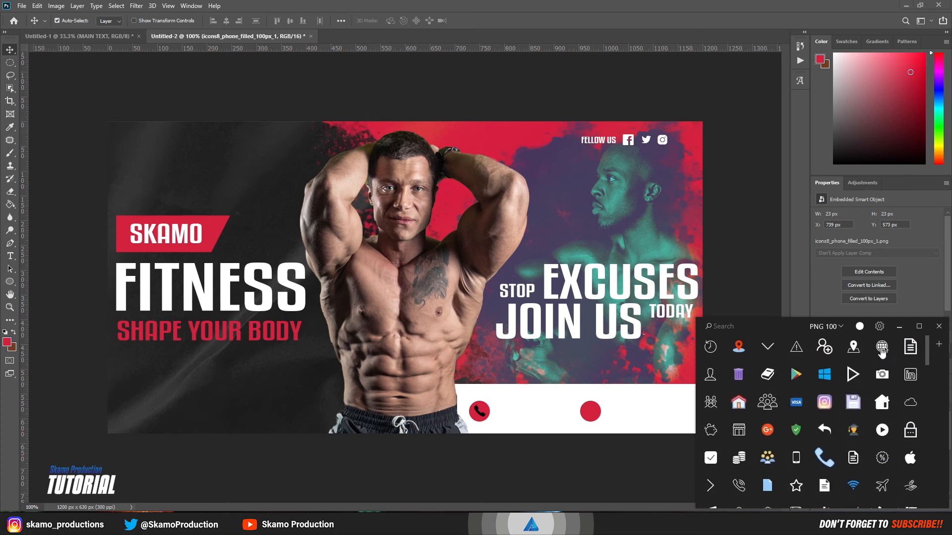
{"action": "left_click_drag", "start_coordinate": [881, 350], "coordinate": [563, 414]}
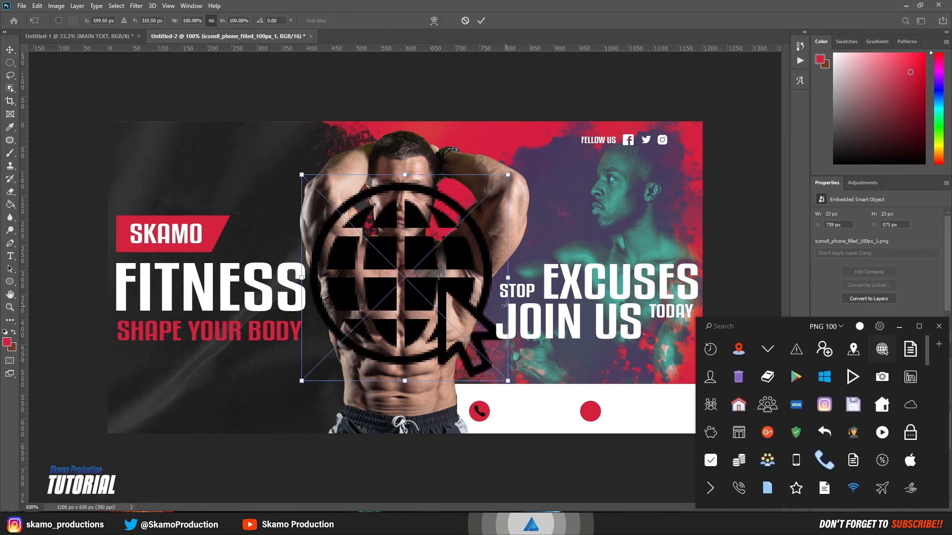
{"action": "left_click_drag", "start_coordinate": [505, 277], "coordinate": [598, 412]}
{"action": "key", "text": "Right"}
{"action": "key", "text": "Right"}
{"action": "key", "text": "Right"}
{"action": "key", "text": "Right"}
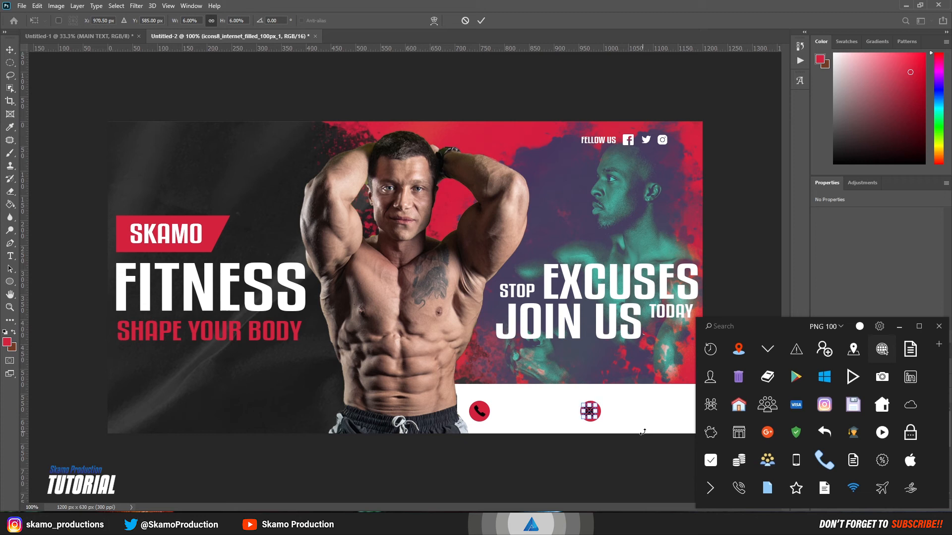
{"action": "left_click", "coordinate": [481, 20]}
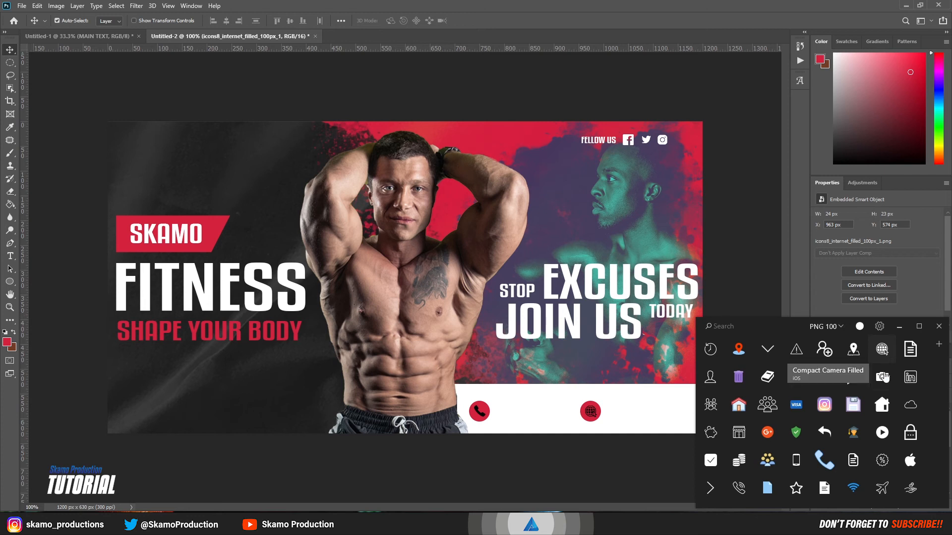
Step: Move the two circle layers and the icon layers to the top of the layer stack
{"action": "left_click", "coordinate": [899, 327]}
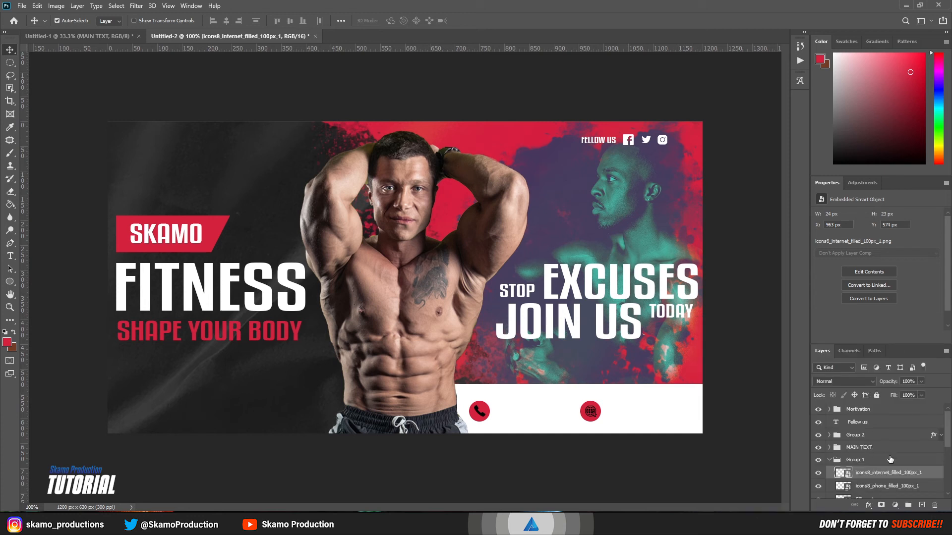
{"action": "scroll", "coordinate": [887, 459], "scroll_direction": "down", "scroll_amount": 2}
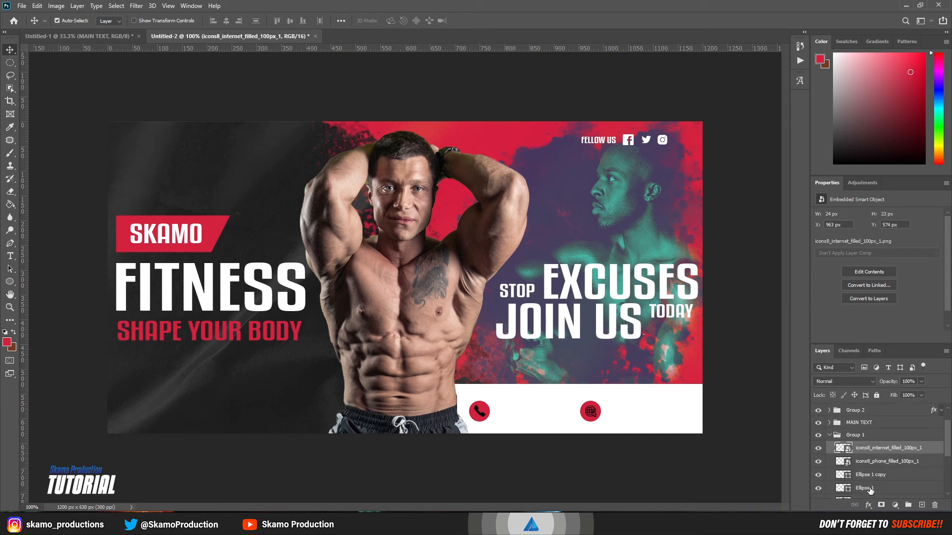
{"action": "left_click", "coordinate": [870, 475], "text": "ctrl"}
{"action": "left_click", "coordinate": [872, 477], "text": "ctrl"}
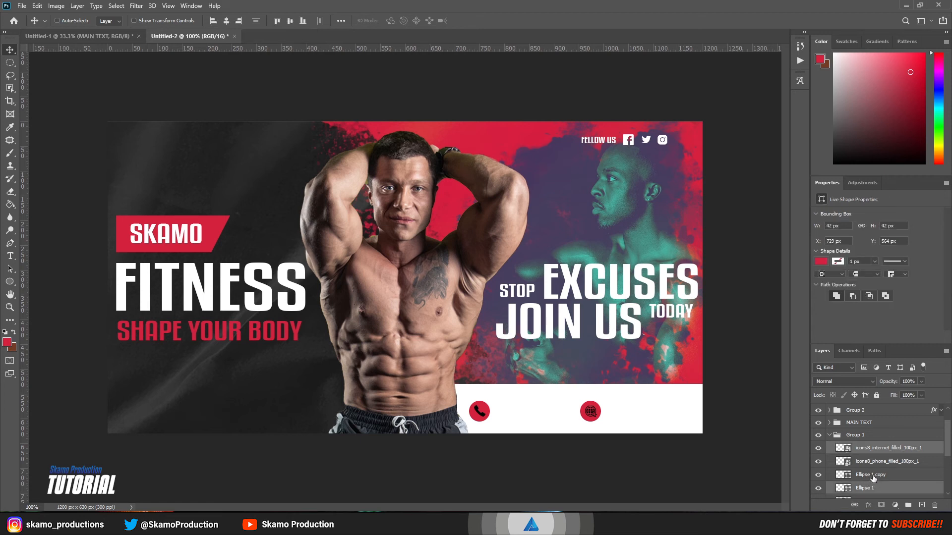
{"action": "left_click", "coordinate": [881, 460], "text": "ctrl"}
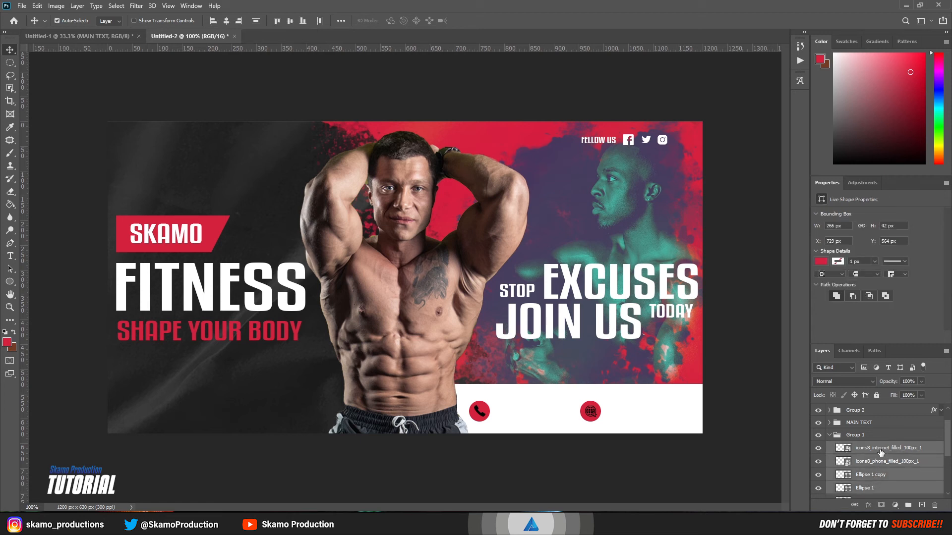
{"action": "left_click_drag", "start_coordinate": [881, 457], "coordinate": [860, 403]}
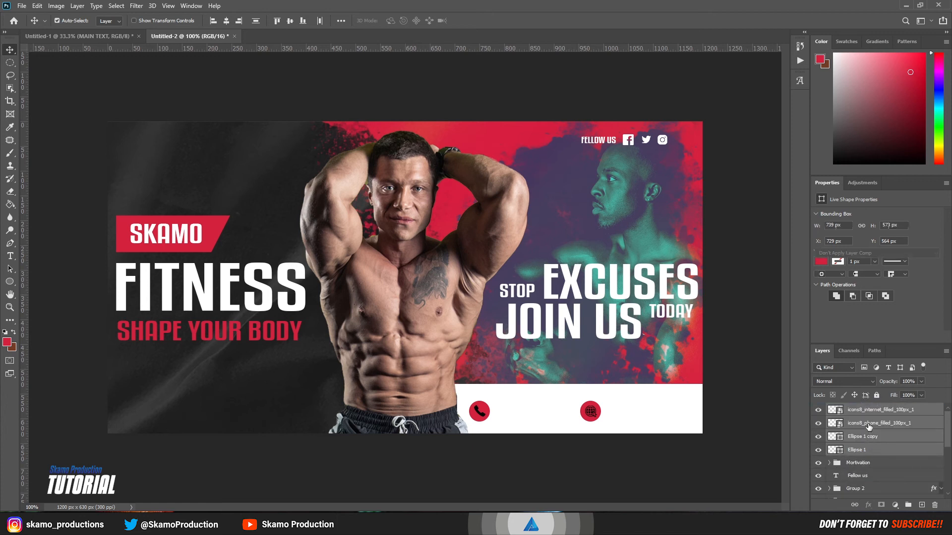
Step: Group the phone and globe icon layers and name the group ICONS
{"action": "left_click", "coordinate": [867, 425]}
{"action": "left_click", "coordinate": [869, 412], "text": "shift"}
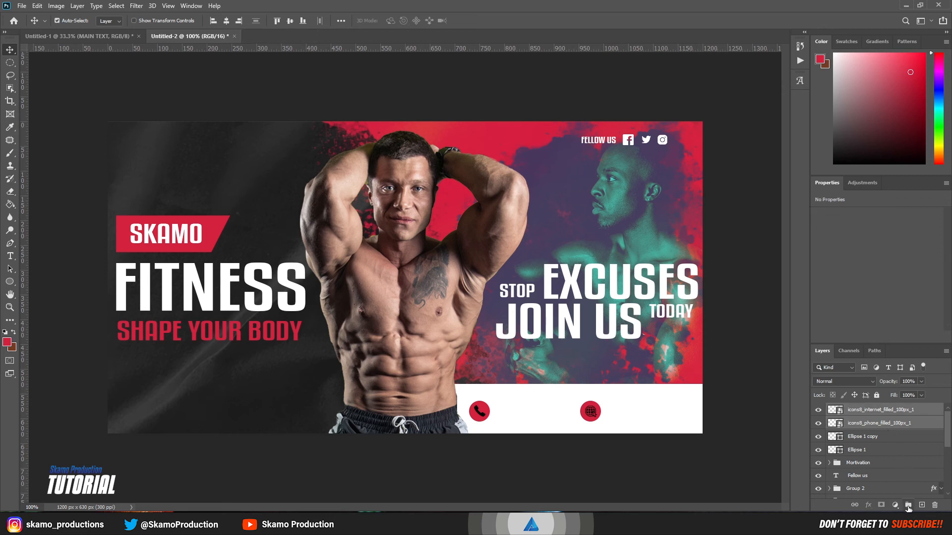
{"action": "left_click", "coordinate": [908, 505]}
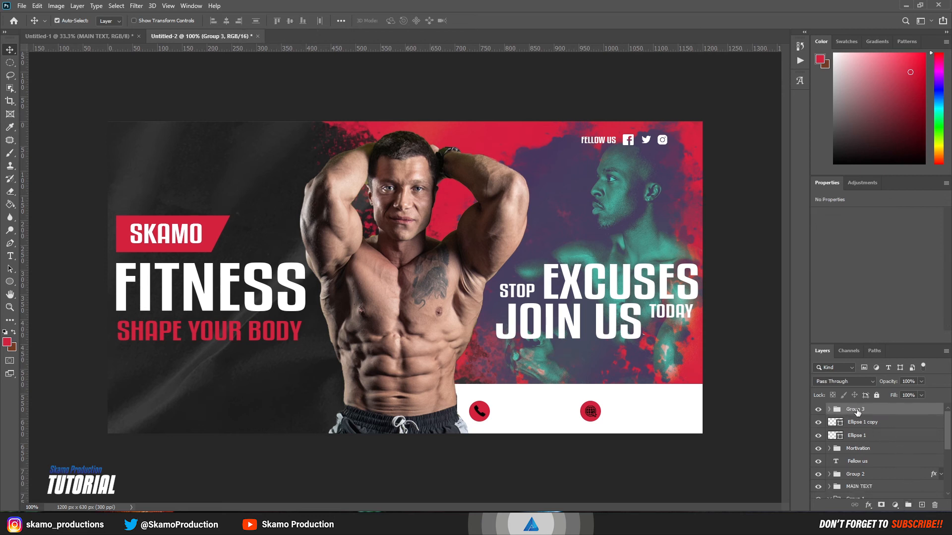
{"action": "double_click", "coordinate": [859, 410]}
{"action": "type", "text": "ICONS"}
{"action": "key", "text": "Return"}
Step: Apply a white Color Overlay to the ICONS group
{"action": "left_click", "coordinate": [868, 505]}
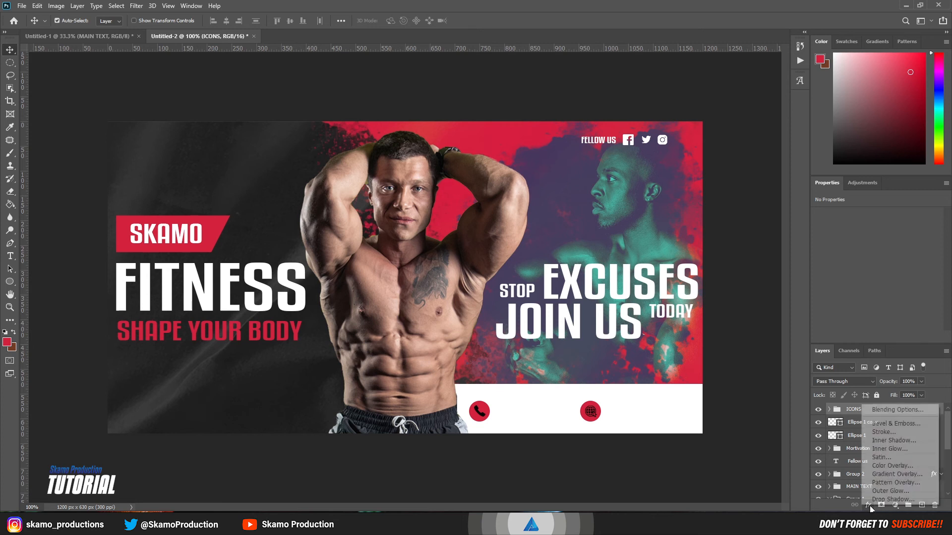
{"action": "left_click", "coordinate": [882, 466]}
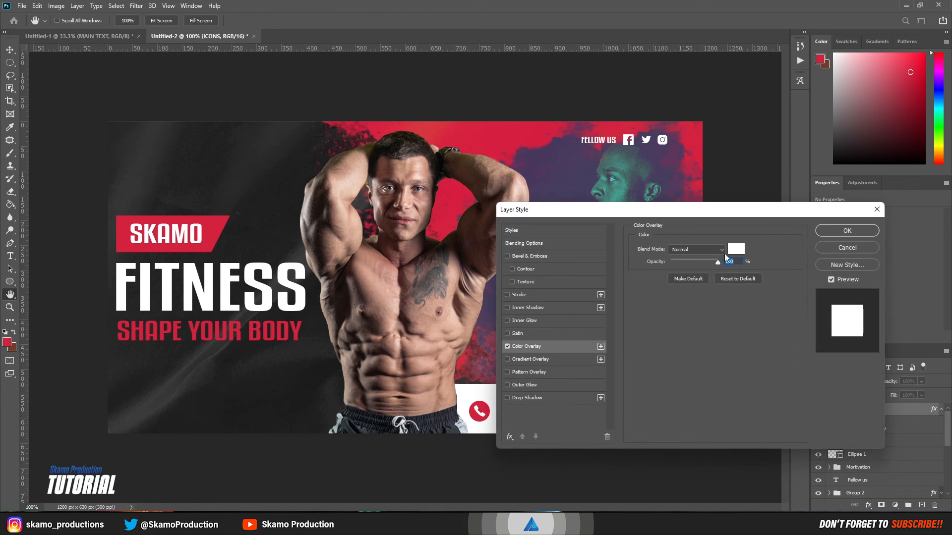
{"action": "left_click", "coordinate": [828, 231]}
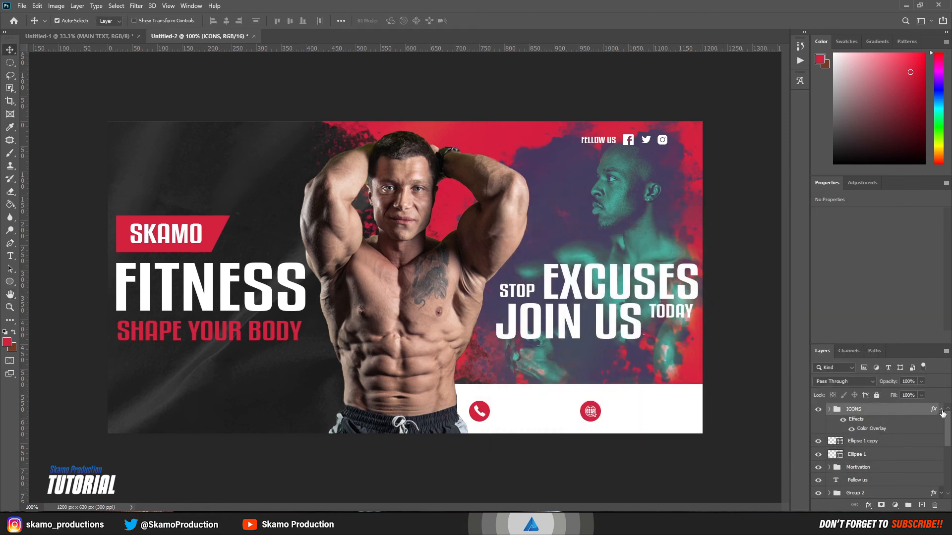
{"action": "left_click", "coordinate": [941, 410]}
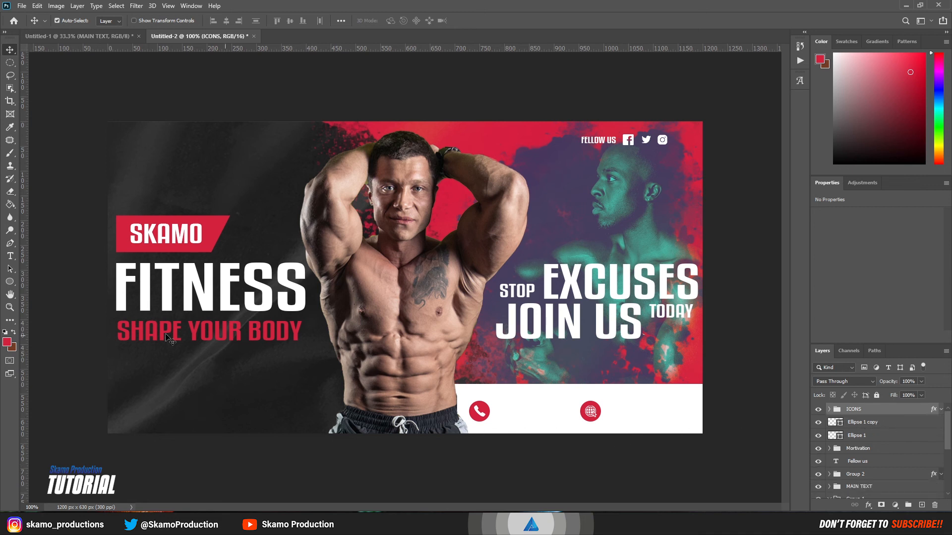
Step: Start a red text layer beside the phone icon with All Caps turned off
{"action": "left_click", "coordinate": [10, 255]}
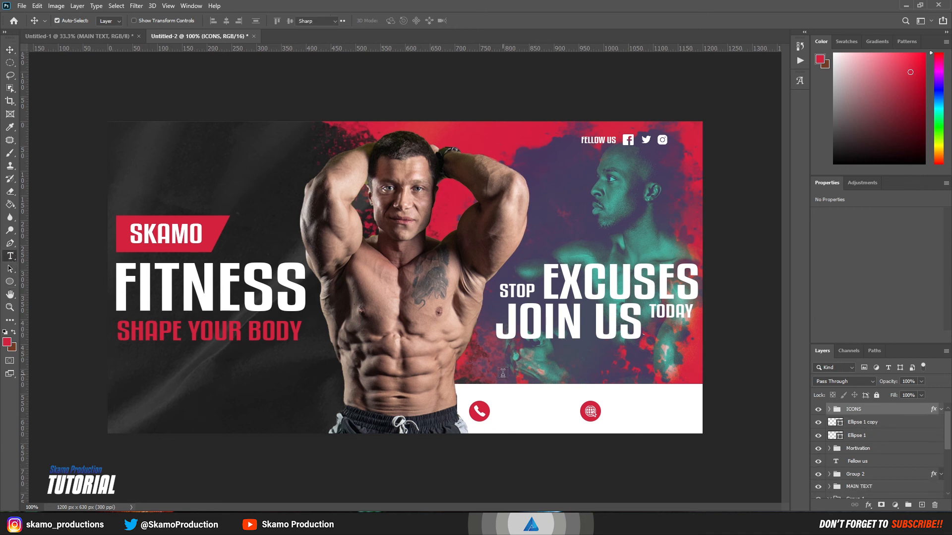
{"action": "left_click", "coordinate": [495, 407]}
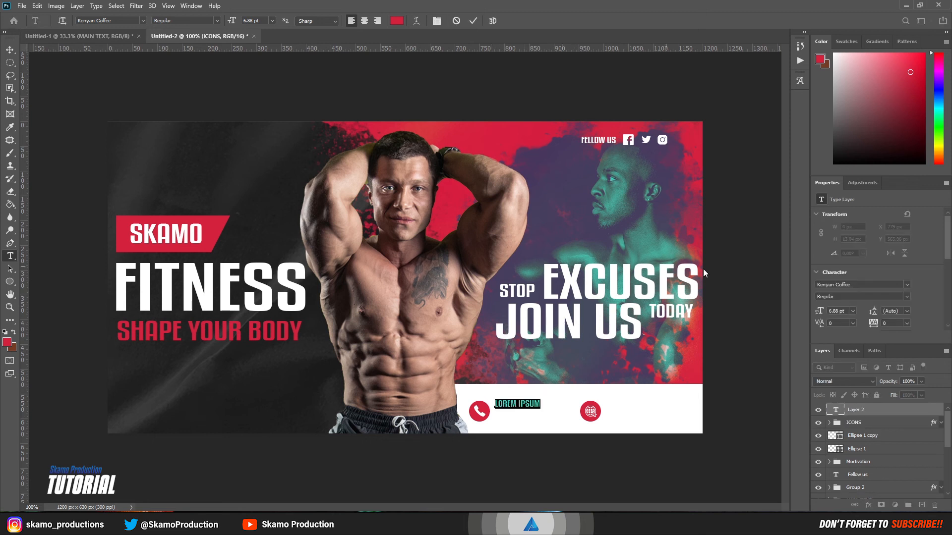
{"action": "scroll", "coordinate": [862, 295], "scroll_direction": "down", "scroll_amount": 3}
{"action": "scroll", "coordinate": [880, 299], "scroll_direction": "down", "scroll_amount": 3}
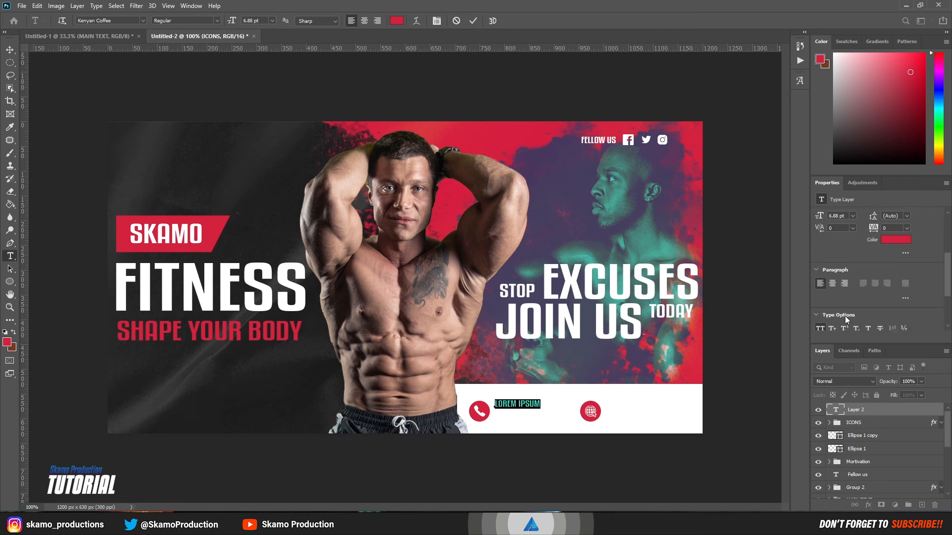
{"action": "left_click", "coordinate": [822, 299]}
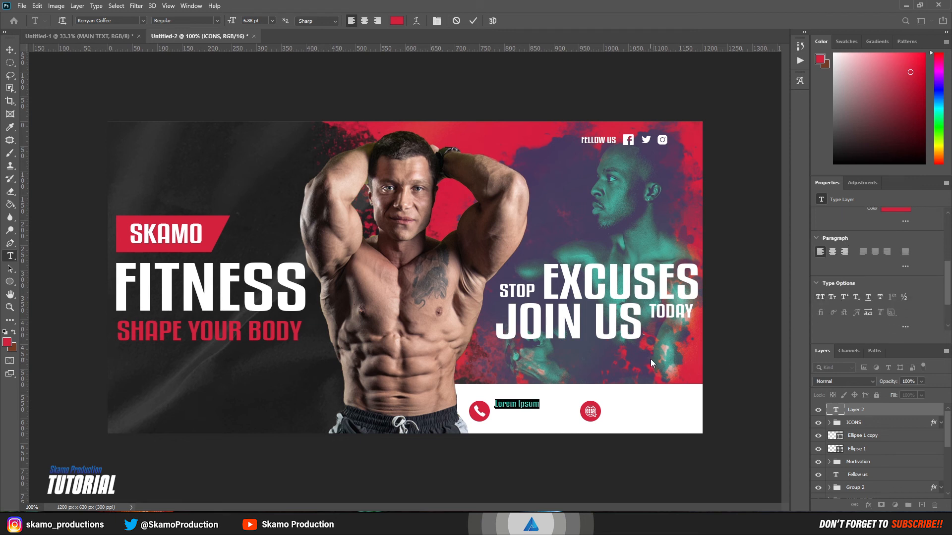
{"action": "key", "text": "BackSpace"}
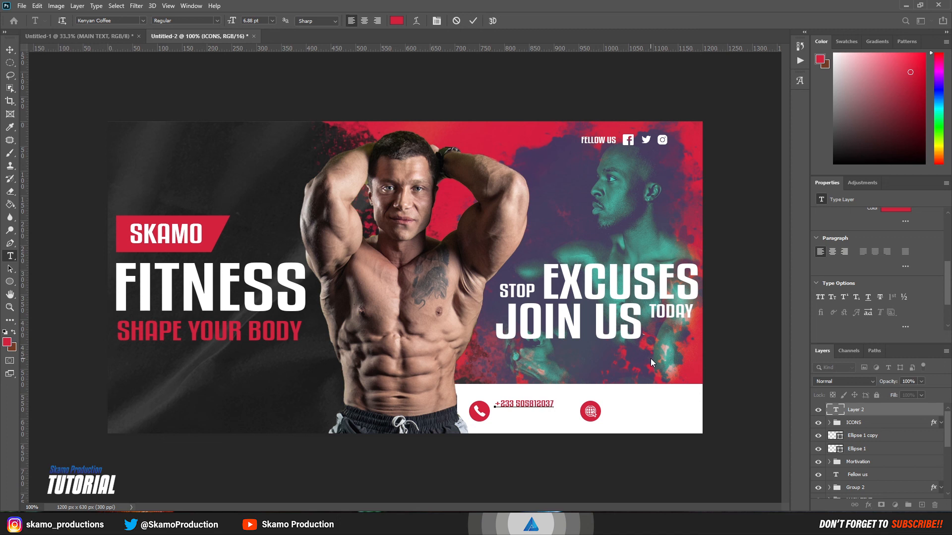
Step: Enter the contact phone number with spaced digit groups, aligned to the phone icon
{"action": "left_click", "coordinate": [531, 405]}
{"action": "left_click", "coordinate": [545, 404]}
{"action": "left_click_drag", "start_coordinate": [542, 429], "coordinate": [541, 433]}
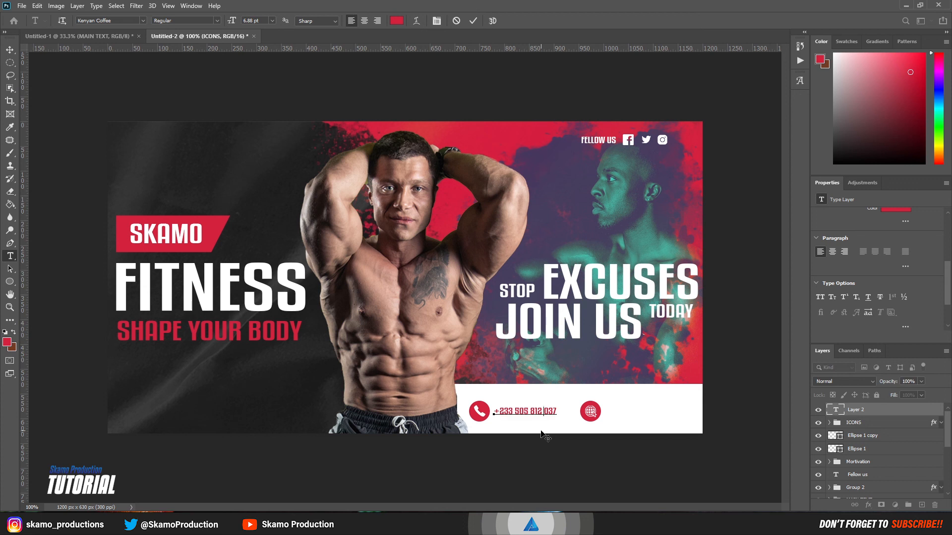
{"action": "left_click", "coordinate": [473, 21]}
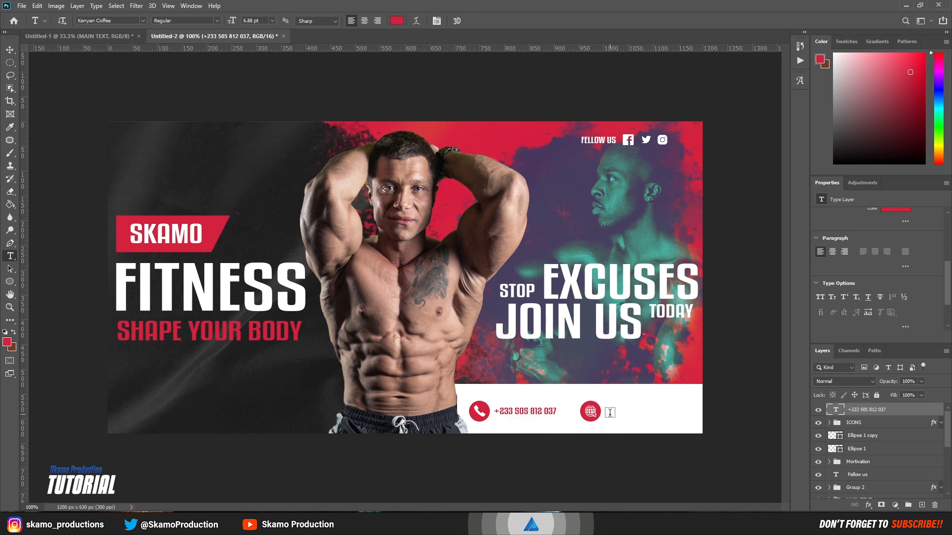
{"action": "left_click", "coordinate": [10, 50]}
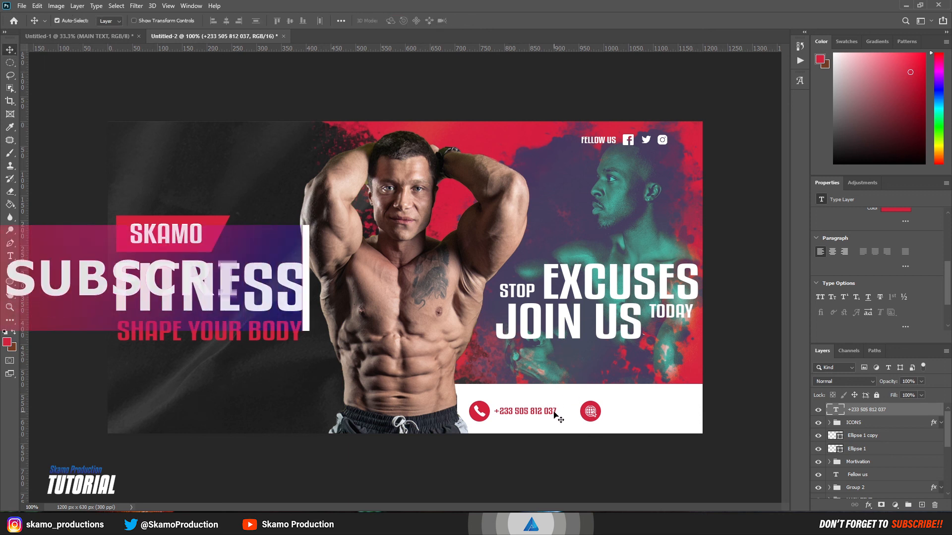
{"action": "left_click_drag", "start_coordinate": [554, 416], "coordinate": [683, 413]}
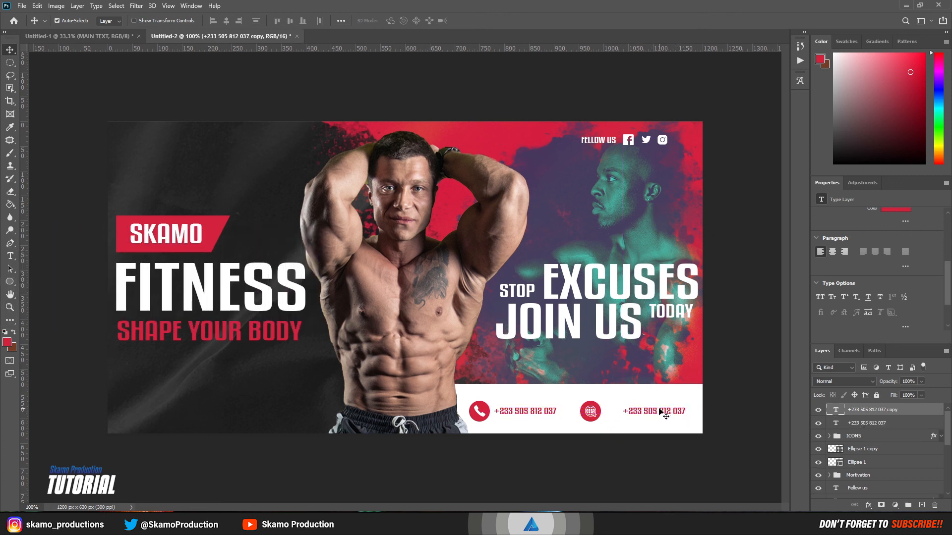
{"action": "key", "text": "t"}
{"action": "triple_click", "coordinate": [660, 411]}
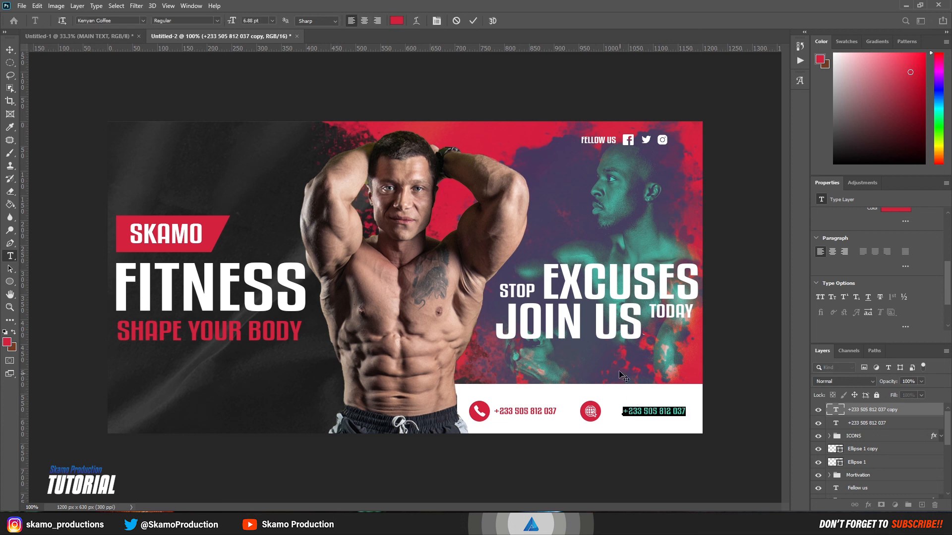
{"action": "type", "text": "ww"}
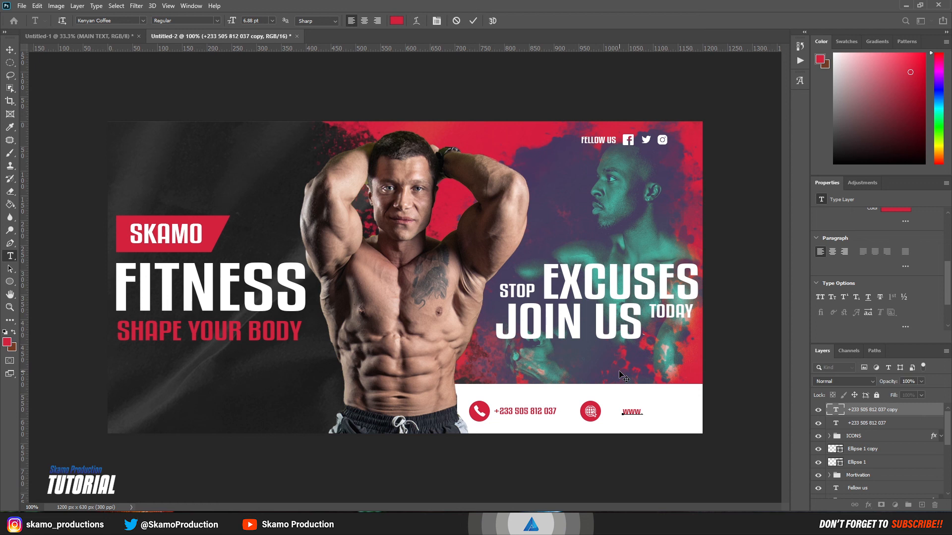
{"action": "type", "text": "w.skamogym.com"}
Step: Nudge the website text slightly left against the globe icon and commit it
{"action": "left_click_drag", "start_coordinate": [666, 425], "coordinate": [659, 422]}
{"action": "left_click", "coordinate": [474, 20]}
{"action": "key", "text": "v"}
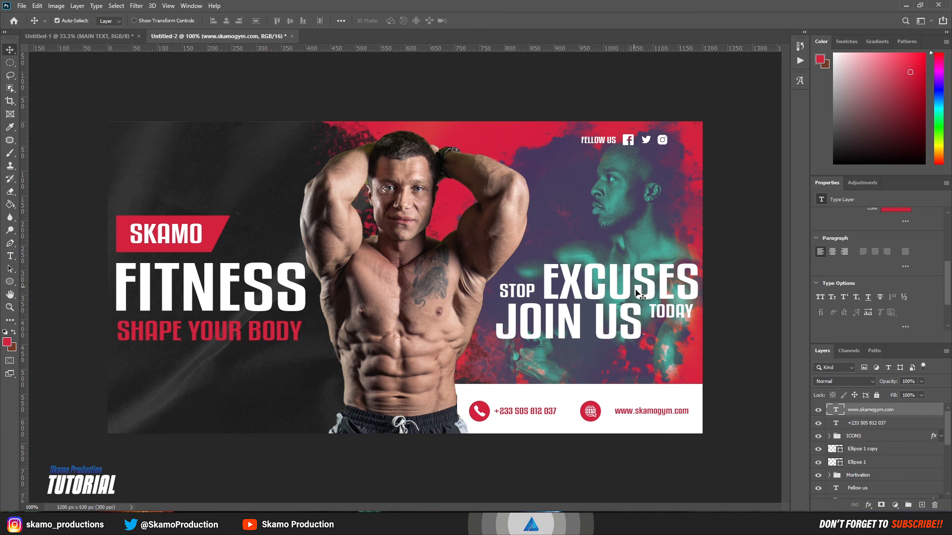